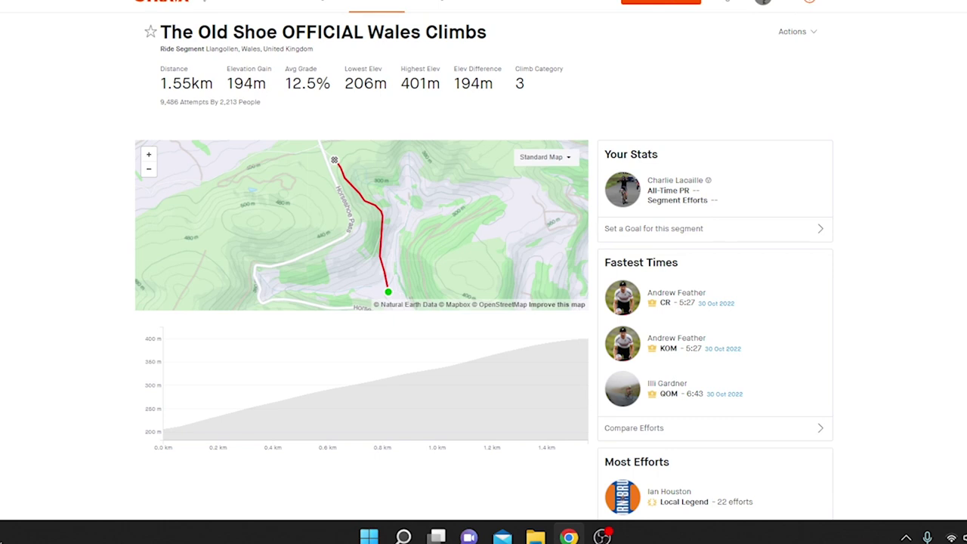
Step: From The Old Shoe OFFICIAL Wales Climbs segment, switch to the National Hill Climb 2022 ride and open its analysis
scroll(539, 328, down, 1)
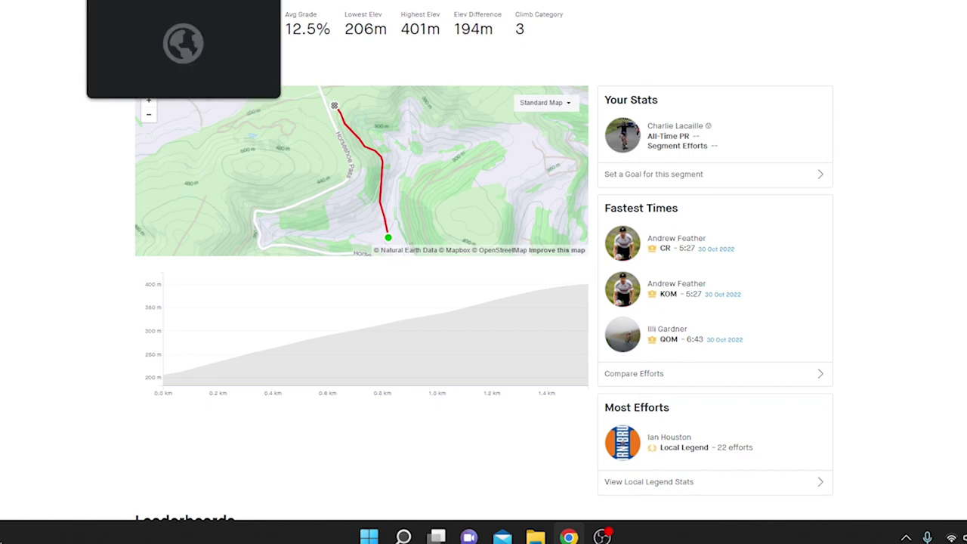
click(143, 1)
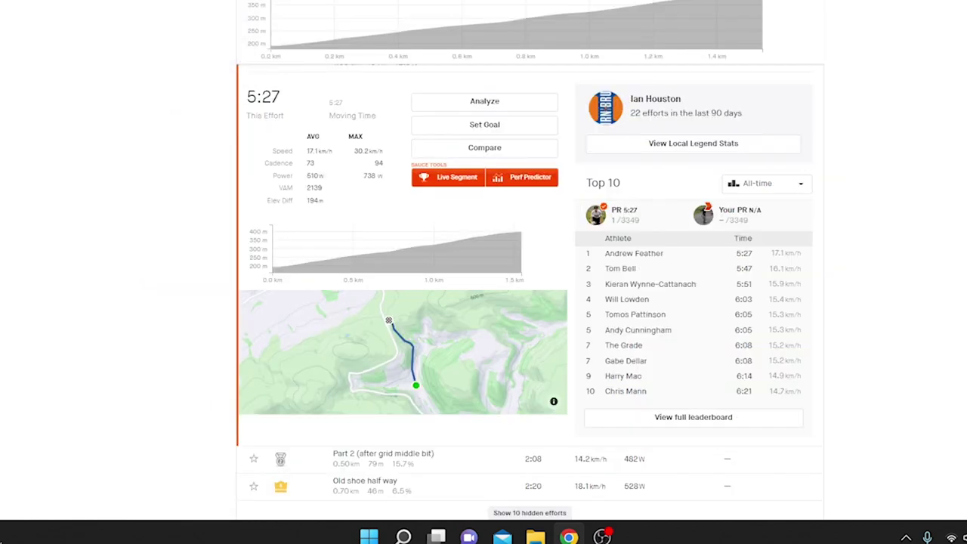
scroll(530, 257, up, 10)
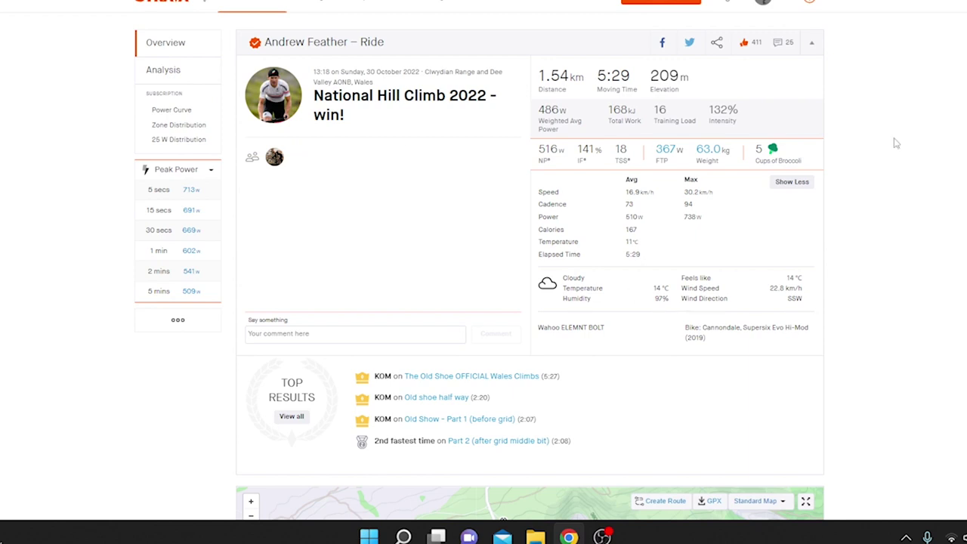
click(144, 70)
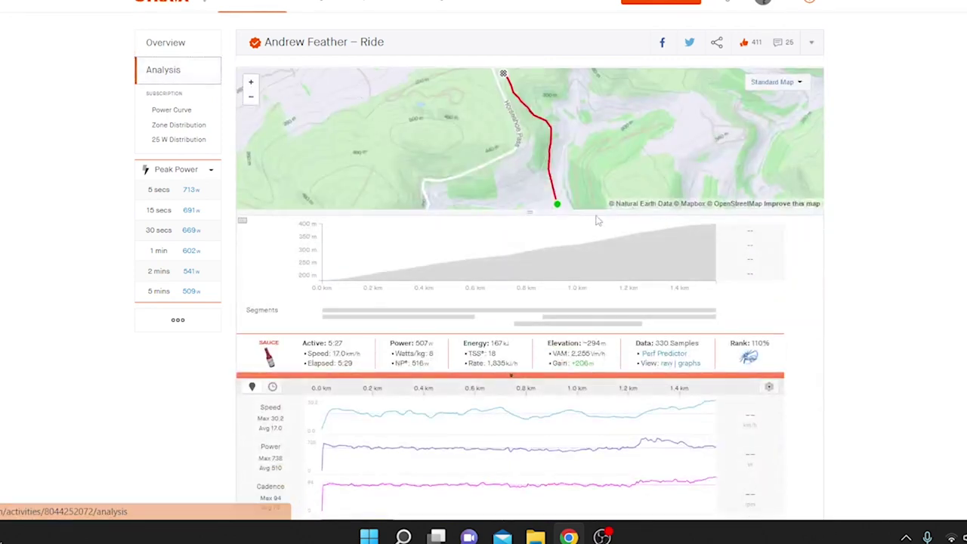
Step: Select the full length of the climb, about 1.5 km, on the National Hill Climb 2022 ride's data graphs
scroll(483, 273, down, 2)
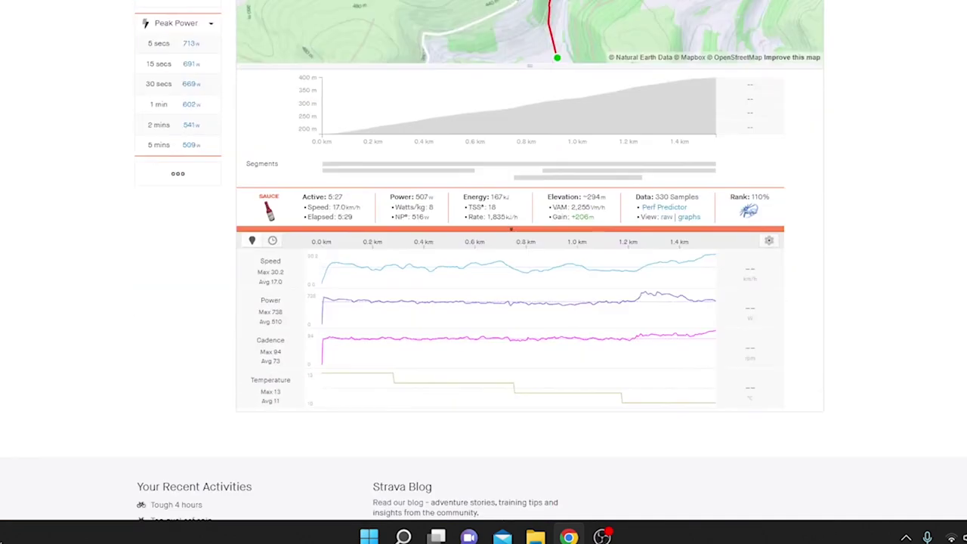
click(321, 257)
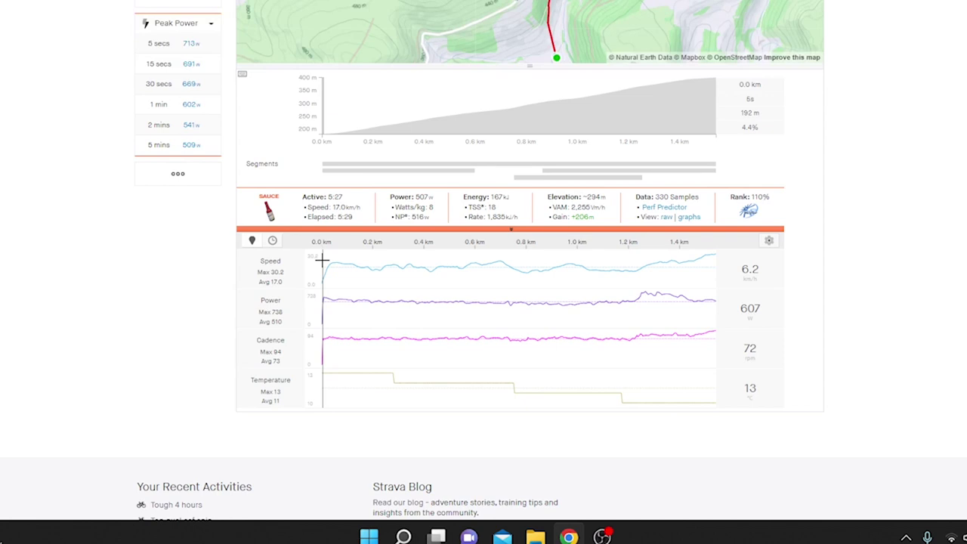
drag(322, 261, 958, 339)
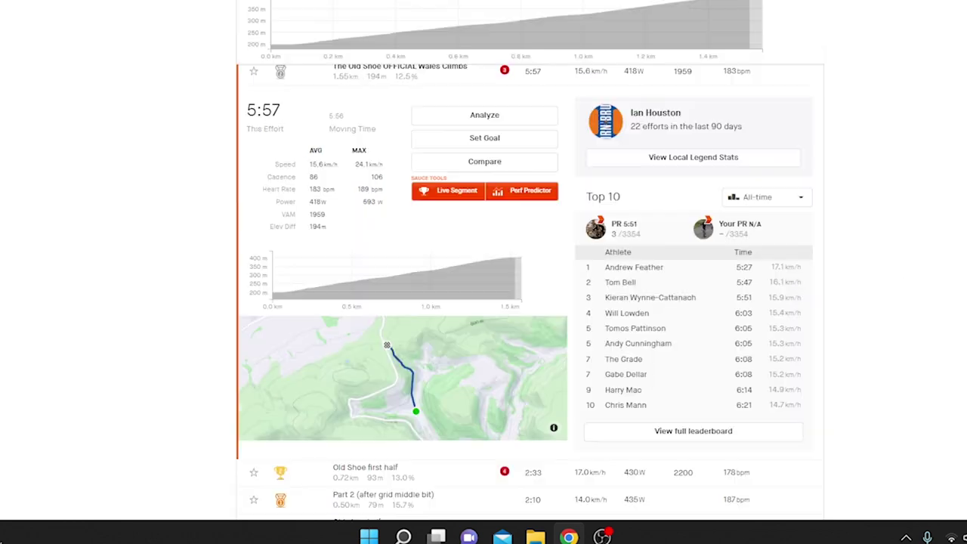
Step: Open the analysis of the 5:57 segment effort, and isolate Lap 3 in the Lunch Ride's analysis
click(540, 121)
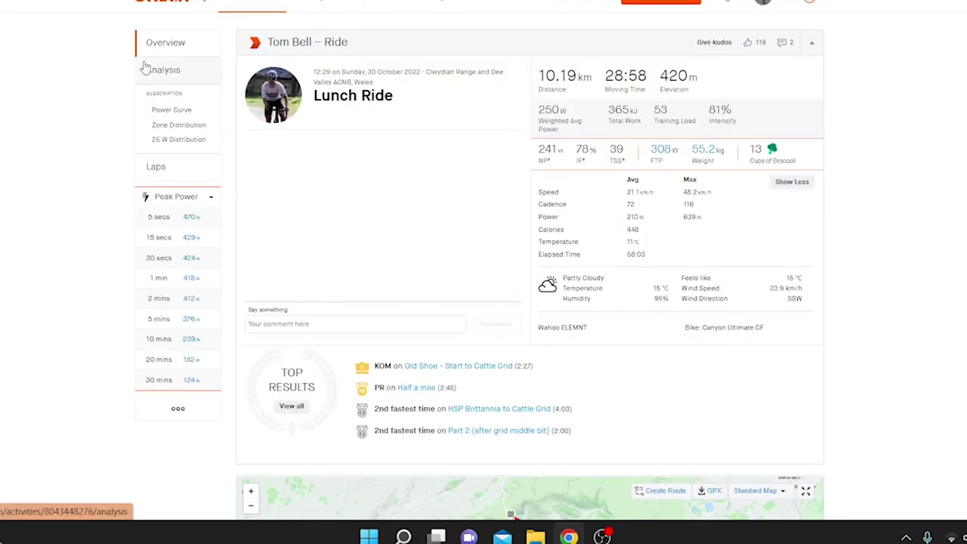
click(146, 68)
scroll(679, 108, down, 5)
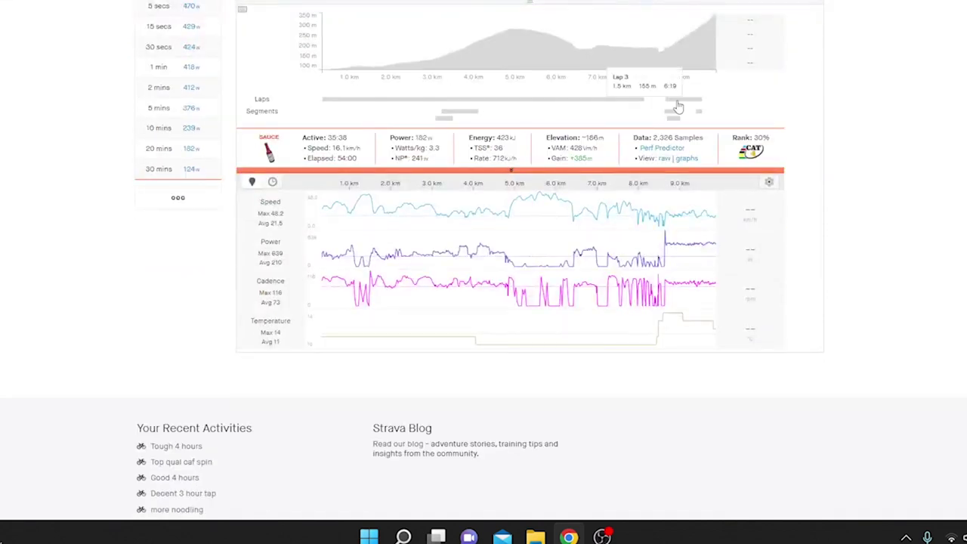
click(679, 106)
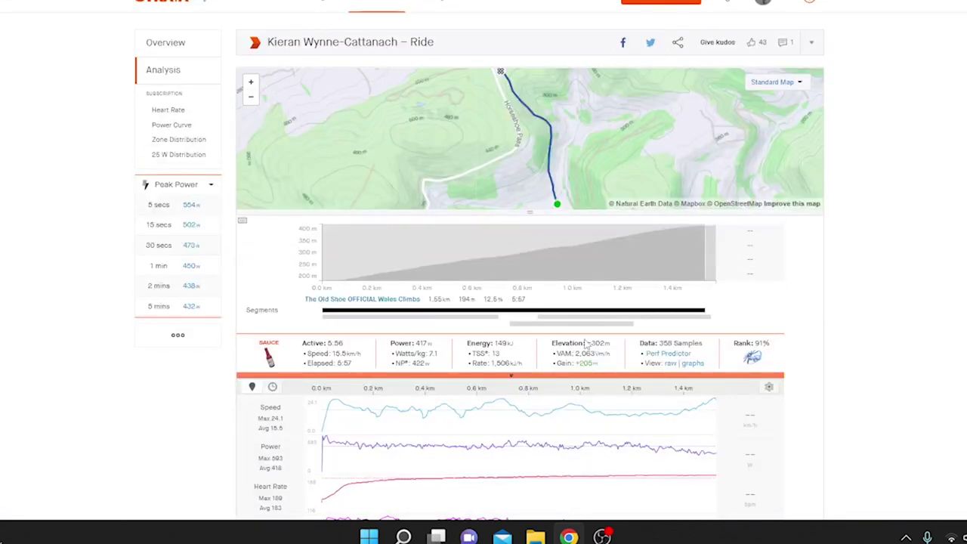
Step: Review the riders' analysis graphs and return the National Hill Climb 2022 ride and the Lunch Ride to their overviews
scroll(585, 344, down, 2)
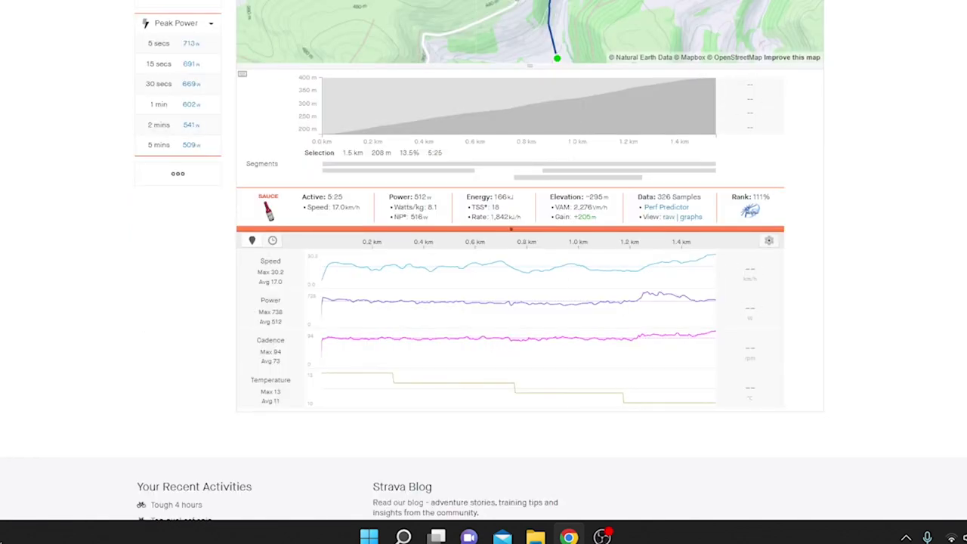
scroll(529, 265, up, 2)
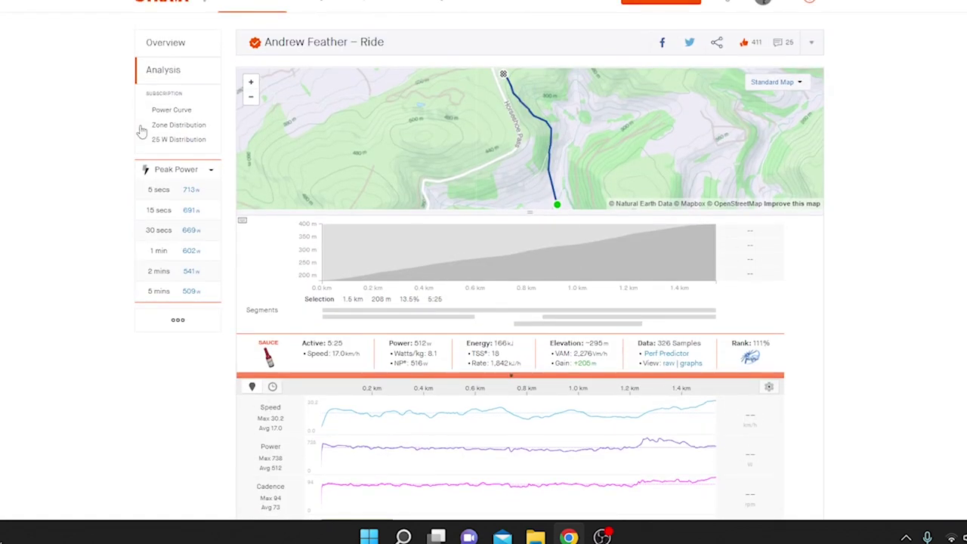
click(166, 44)
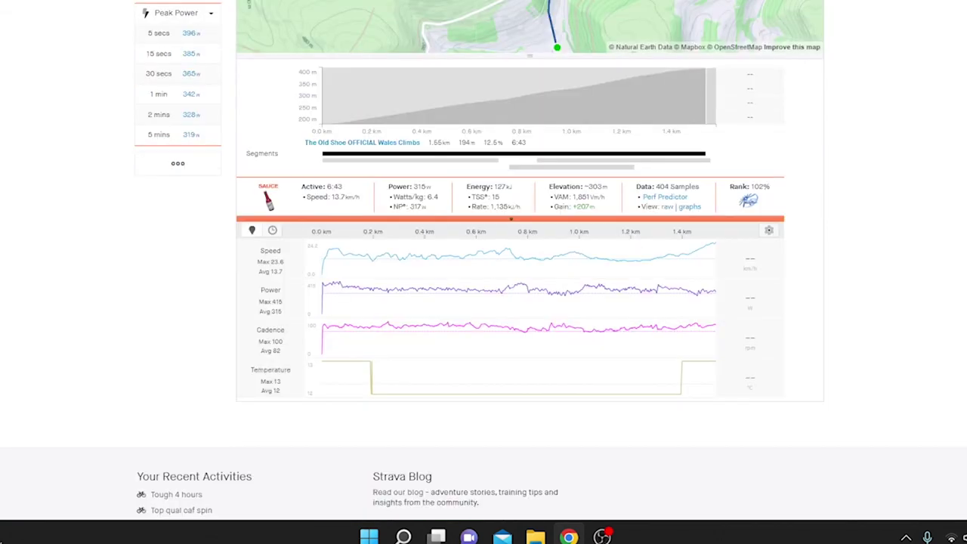
scroll(529, 264, up, 3)
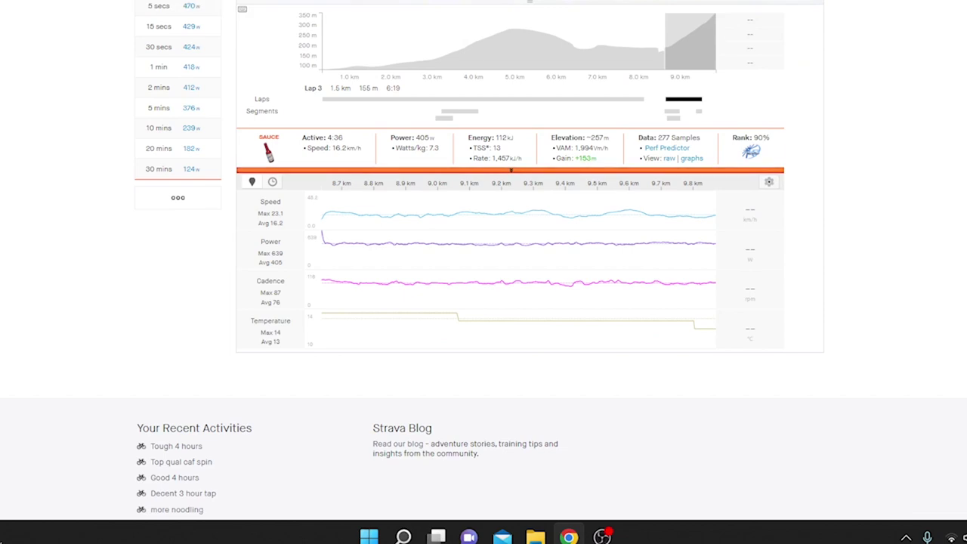
scroll(425, 30, up, 3)
click(185, 51)
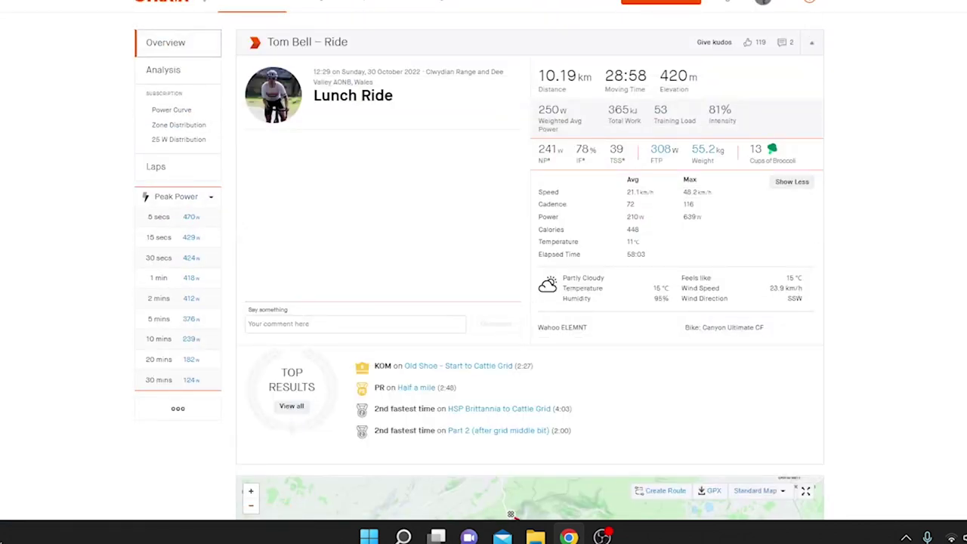
Step: Open the National Hill Climb 2022 ride's analysis and select the first 3:55 of the climb, about 1.0 km
click(151, 1)
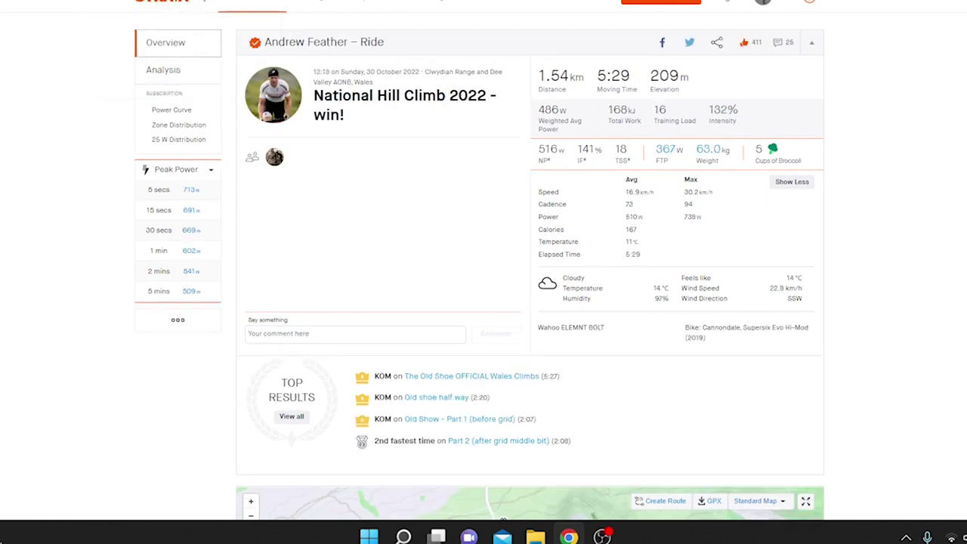
click(201, 71)
scroll(212, 72, down, 2)
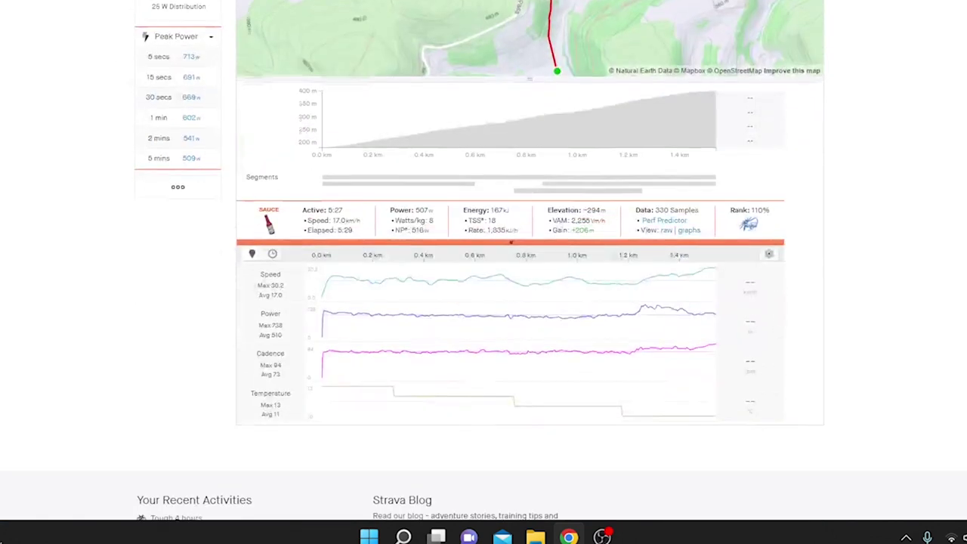
scroll(483, 272, down, 1)
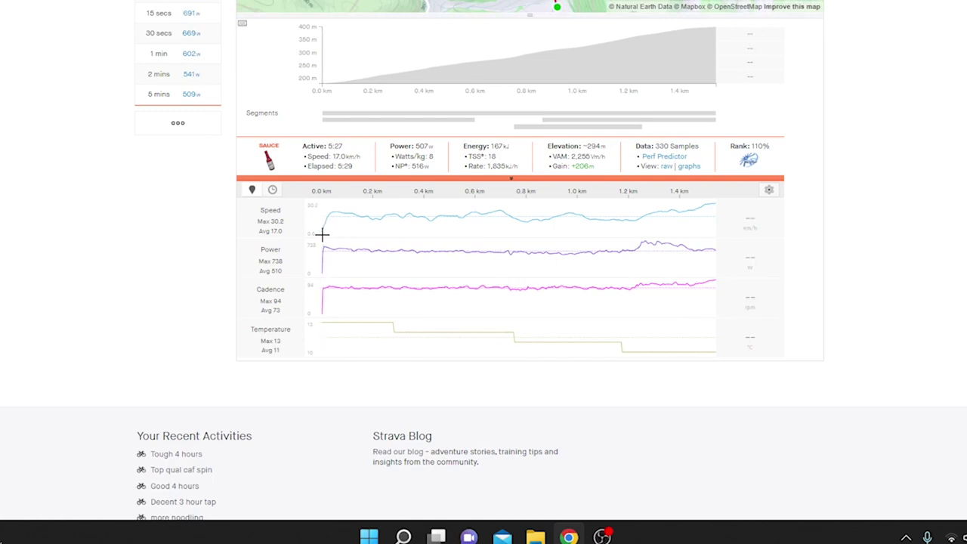
drag(324, 235, 598, 205)
Step: Clear the selection and isolate the final 0.3 km of the climb, a 1:06 stretch, on the elevation profile
scroll(529, 272, up, 1)
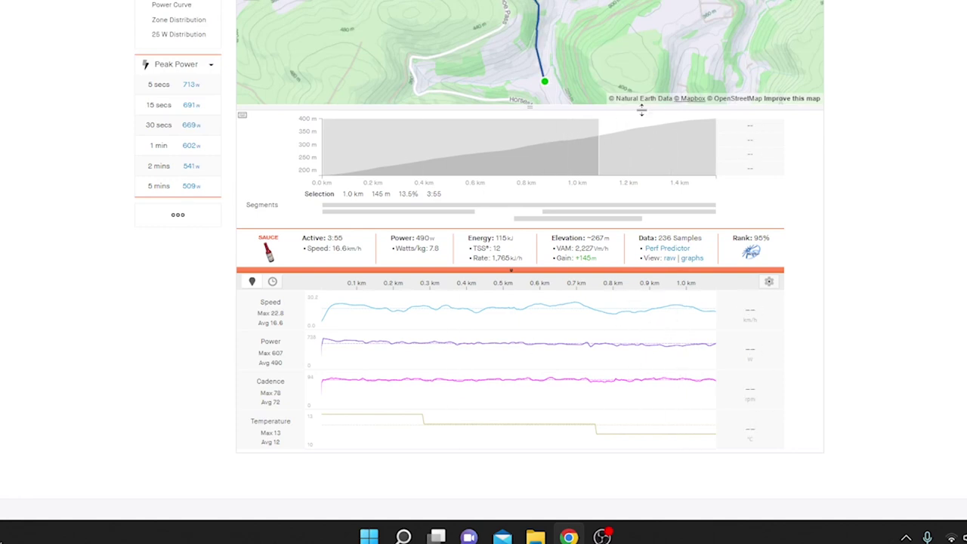
click(665, 161)
drag(620, 152, 718, 158)
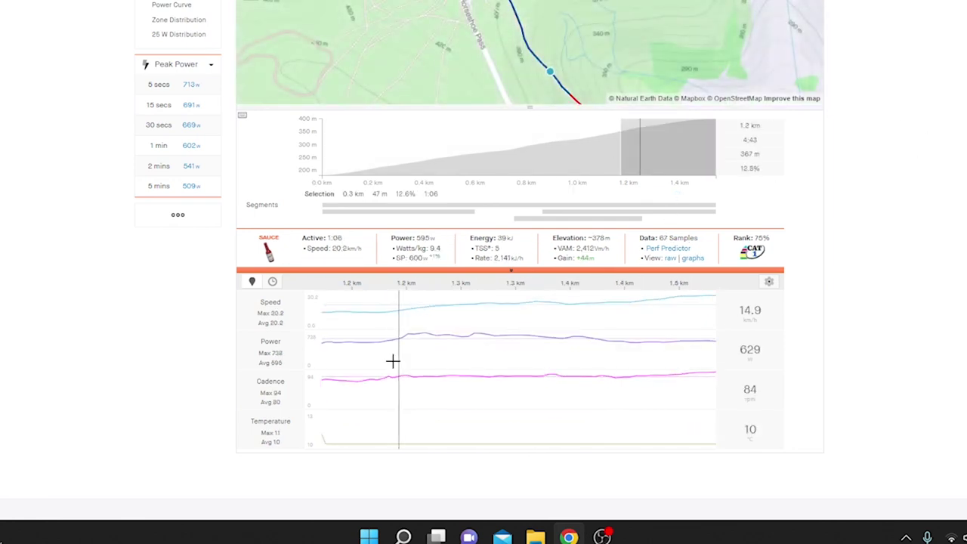
Step: Look up the ride's 1-minute peak power effort
click(163, 145)
click(357, 274)
scroll(356, 273, down, 1)
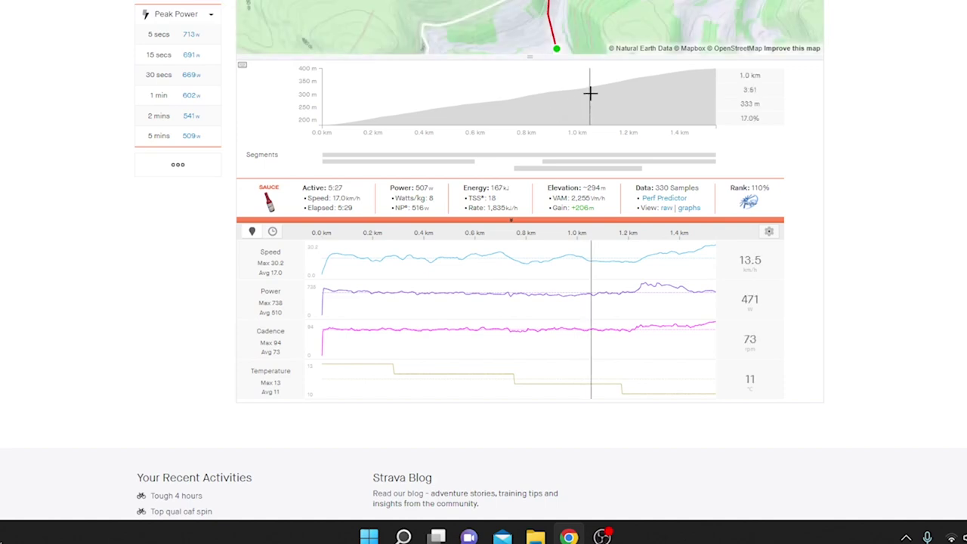
Step: Isolate the 50-second steep stretch between about 1.0 and 1.2 km to examine its speed and power
drag(589, 93, 363, 83)
drag(656, 90, 647, 90)
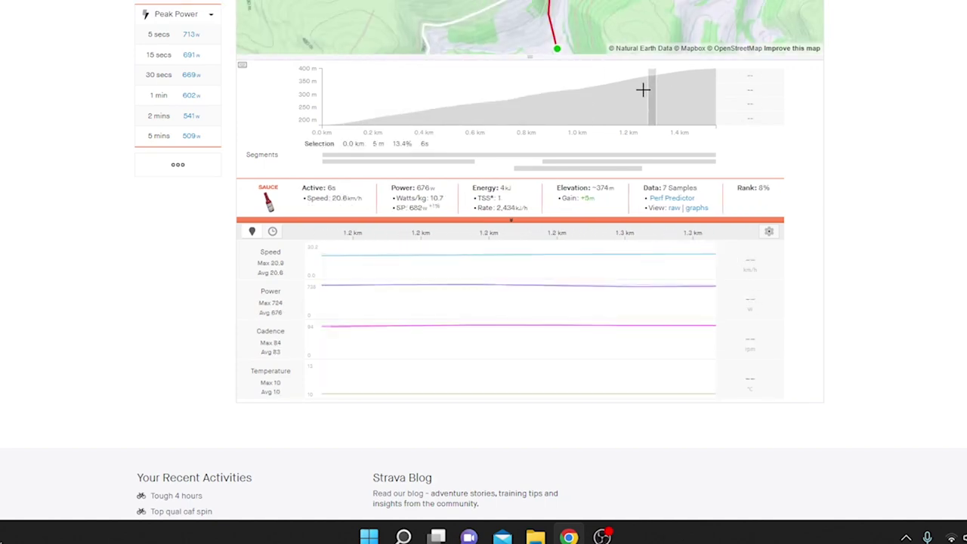
click(604, 89)
drag(587, 285, 631, 292)
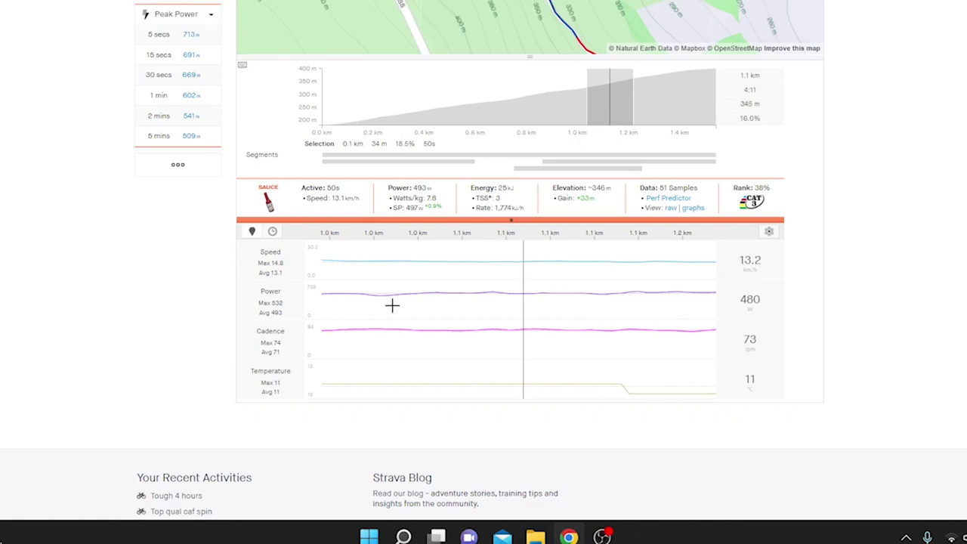
Step: Isolate the final 52 seconds of the climb, from about 1.2 km to the finish, and clear the selection after reviewing it
click(669, 79)
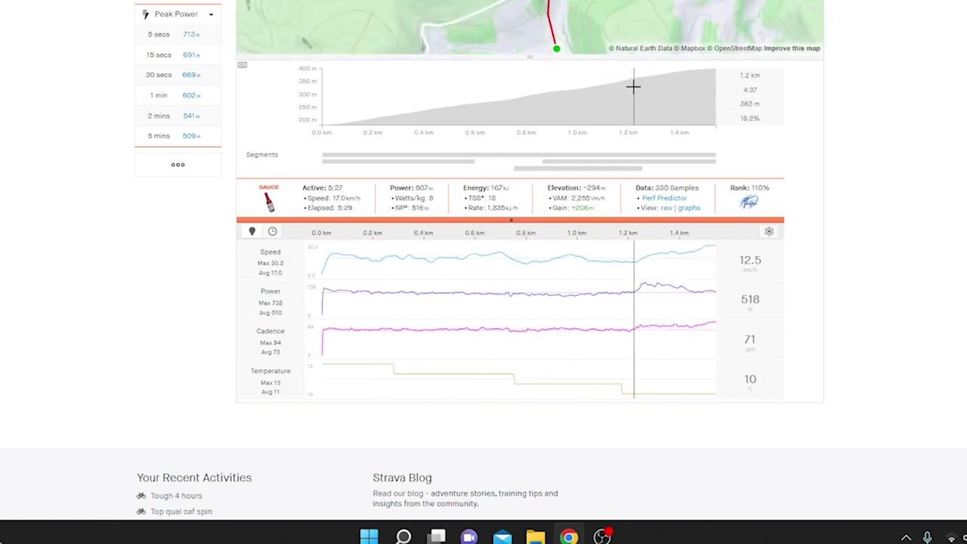
drag(634, 86, 824, 76)
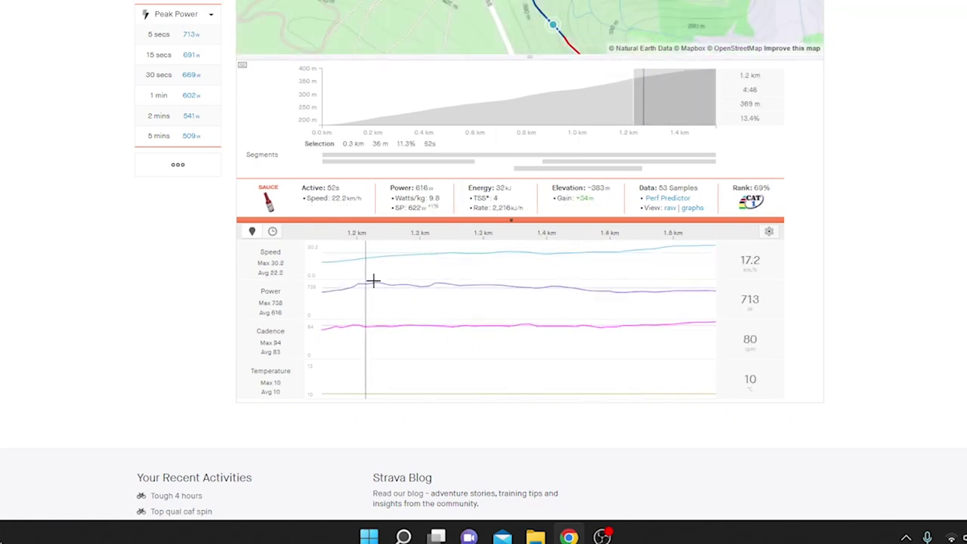
scroll(492, 281, up, 2)
click(502, 249)
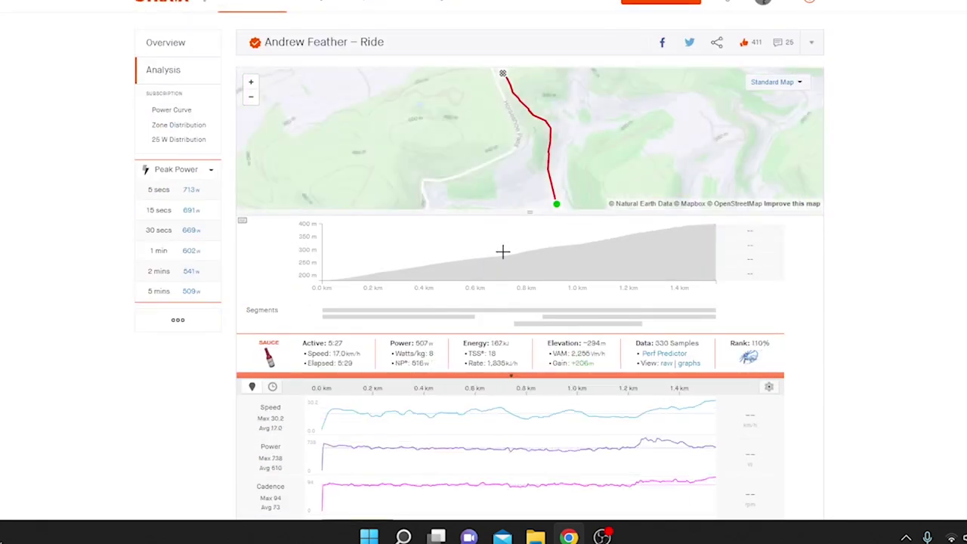
Step: Switch to the Lunch Ride, open its analysis and isolate Lap 3
scroll(502, 250, down, 2)
key(ctrl+Tab)
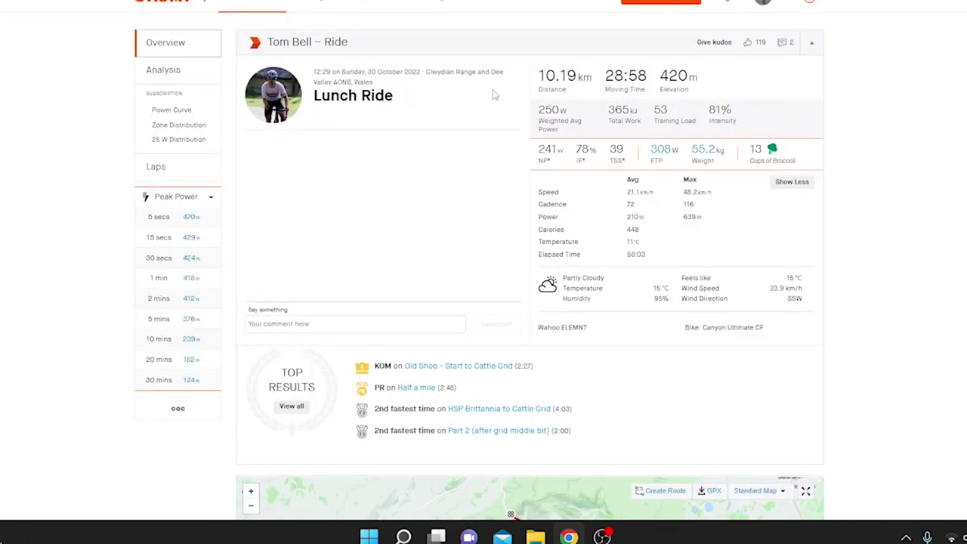
click(162, 71)
scroll(752, 153, down, 3)
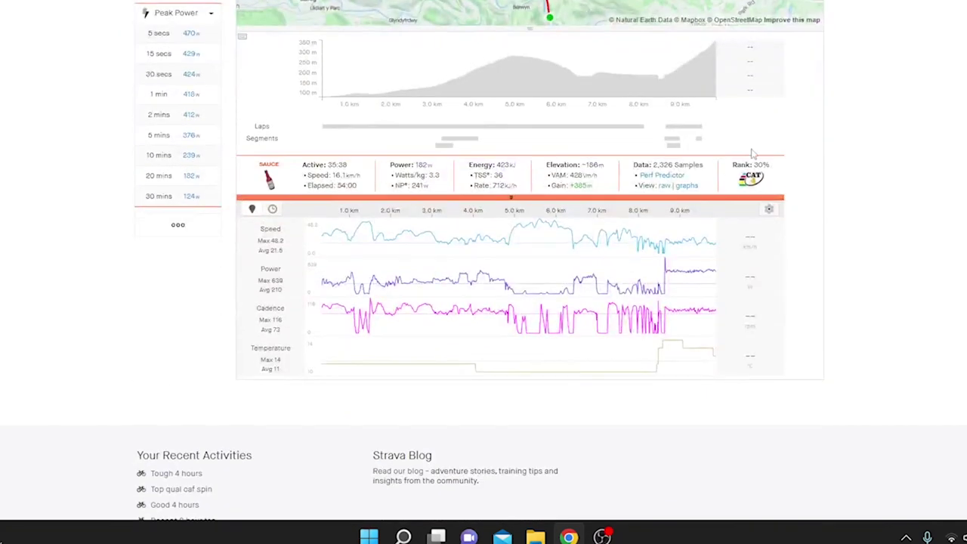
click(671, 126)
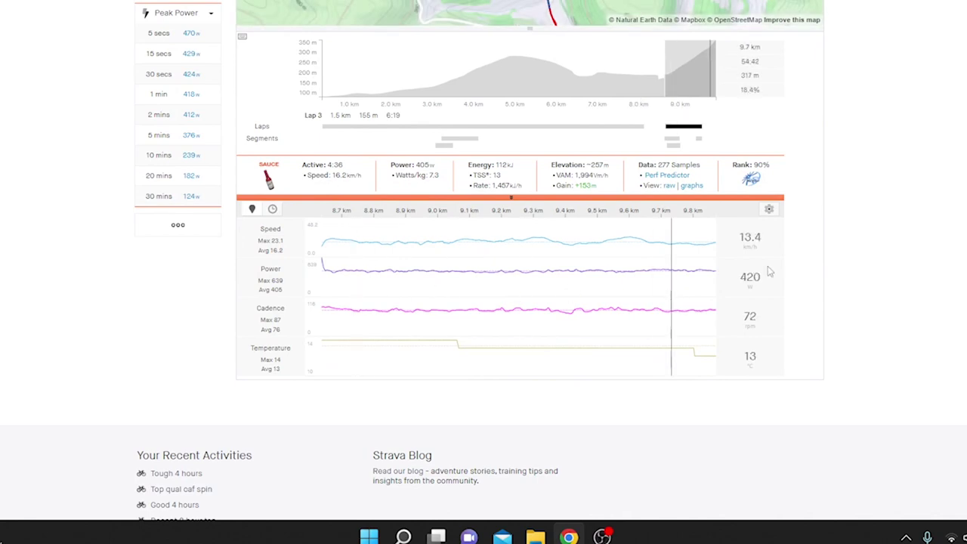
Step: Isolate the Lunch Ride's 1-minute peak power effort in the analysis graphs
scroll(770, 272, up, 1)
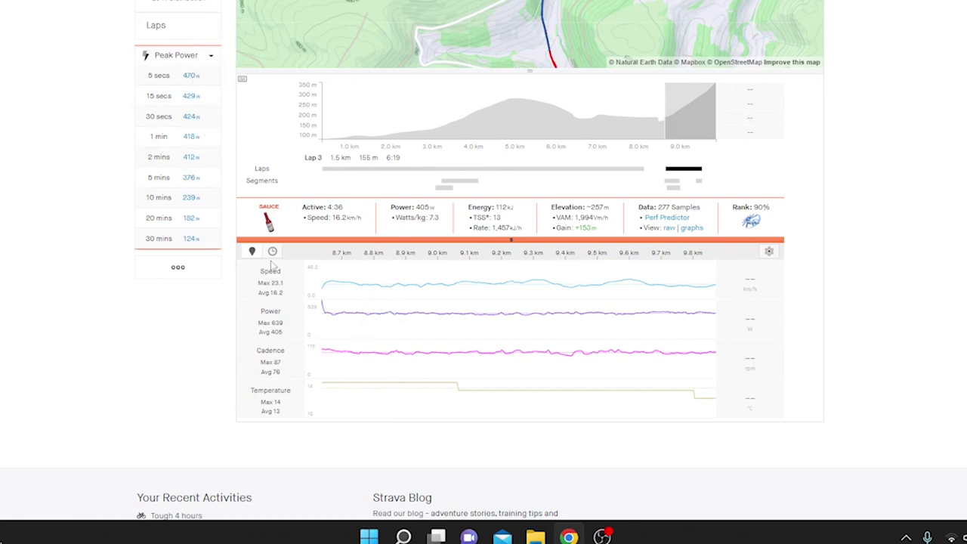
click(189, 136)
click(340, 269)
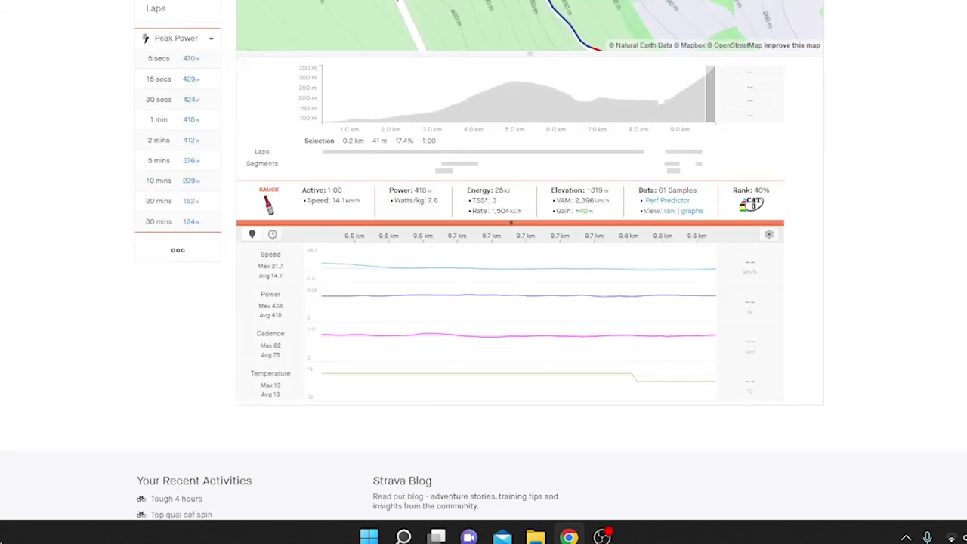
Step: Examine the road beyond the Lunch Ride's endpoint on a wider map view, and return to the ride's overview
scroll(663, 340, up, 2)
drag(498, 133, 516, 191)
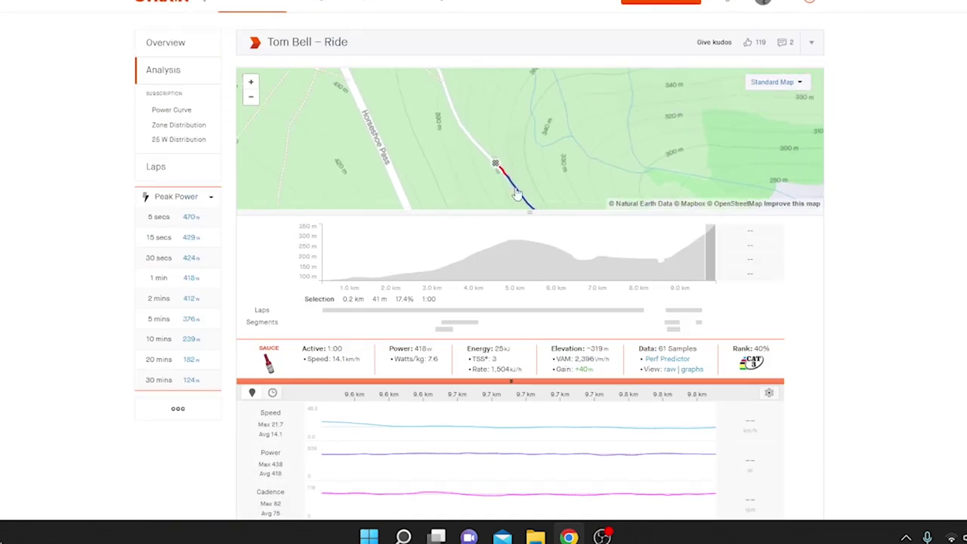
click(254, 99)
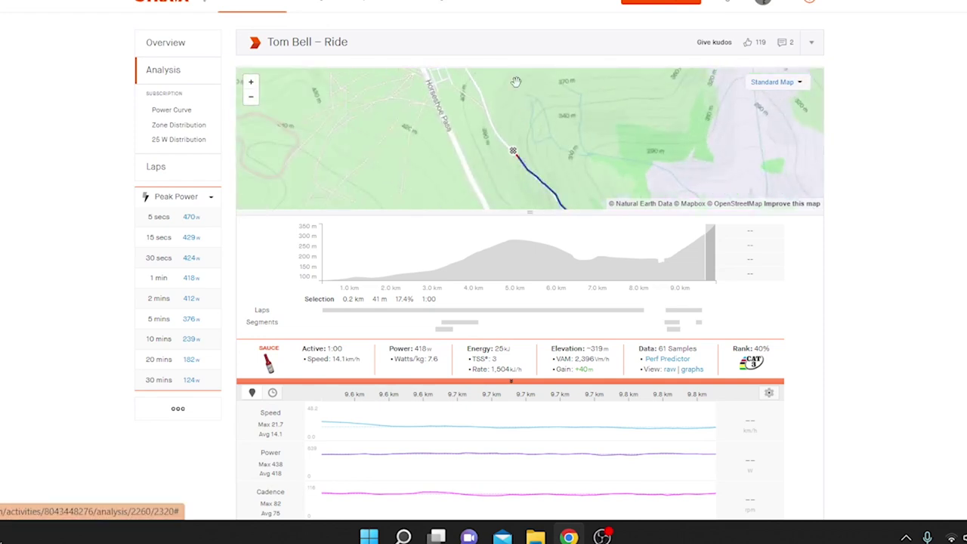
drag(479, 83, 426, 151)
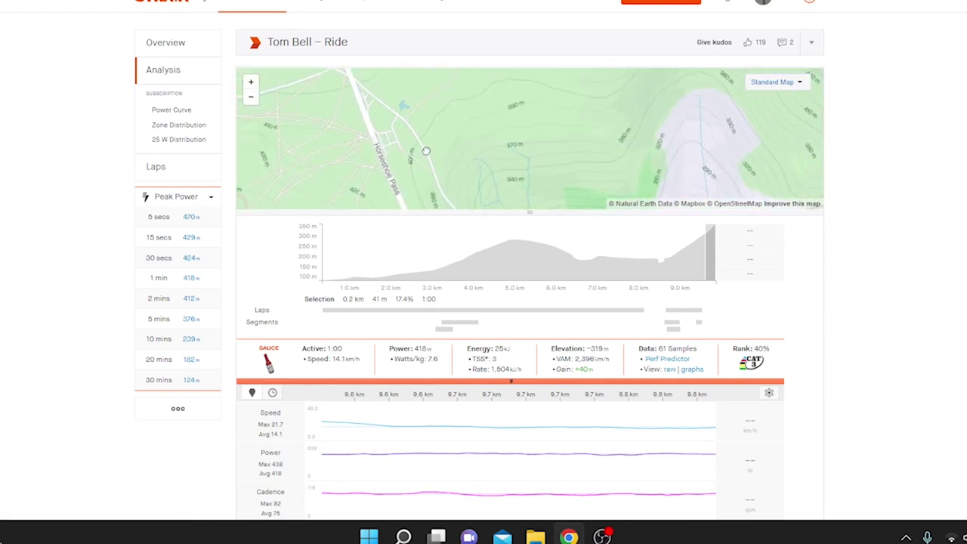
click(201, 43)
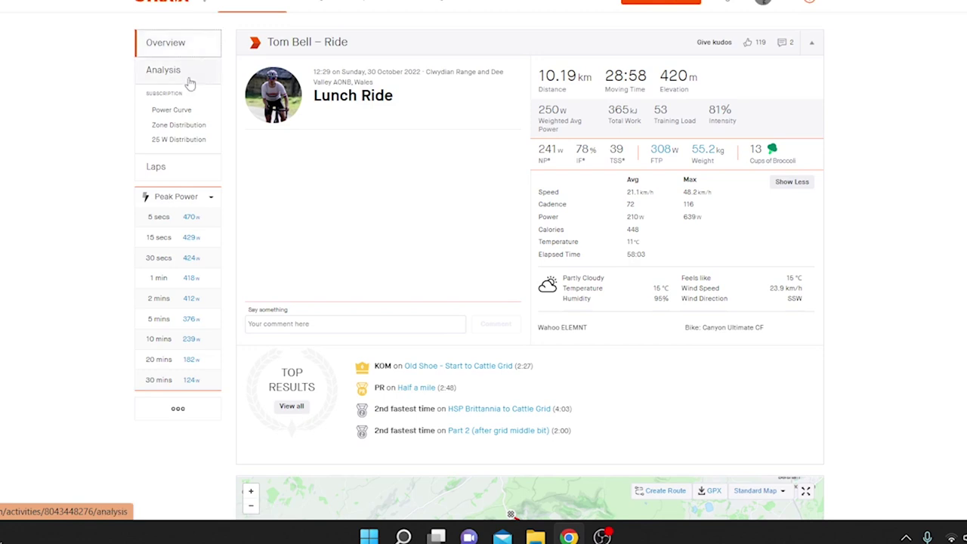
Step: Reopen the Lunch Ride's analysis and isolate Lap 3 to view where its route ends on the map
click(189, 82)
scroll(773, 126, down, 5)
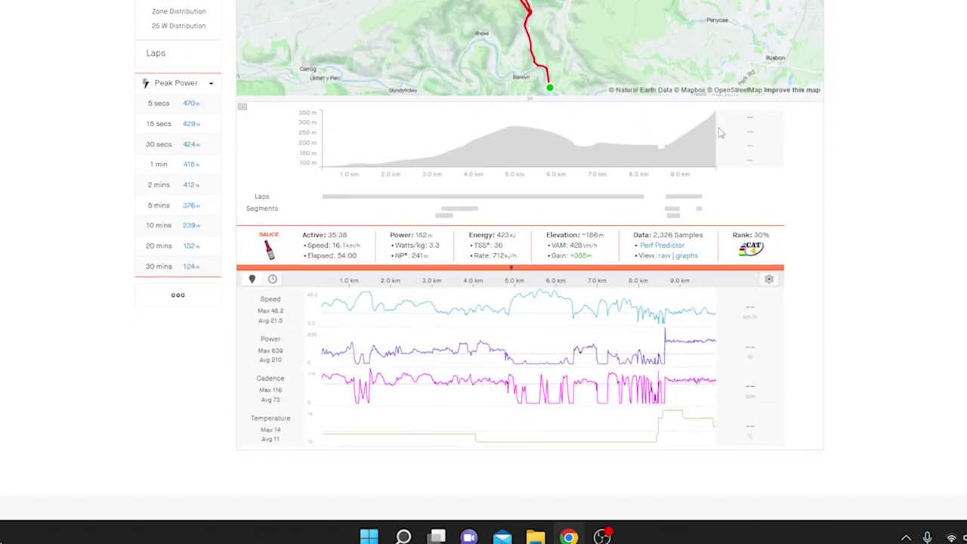
click(681, 203)
scroll(555, 43, up, 2)
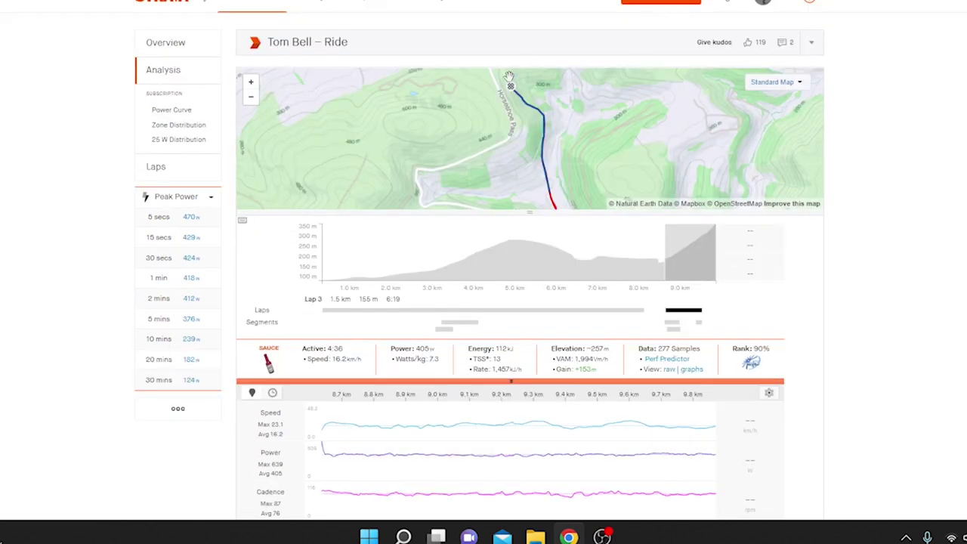
scroll(510, 86, down, 1)
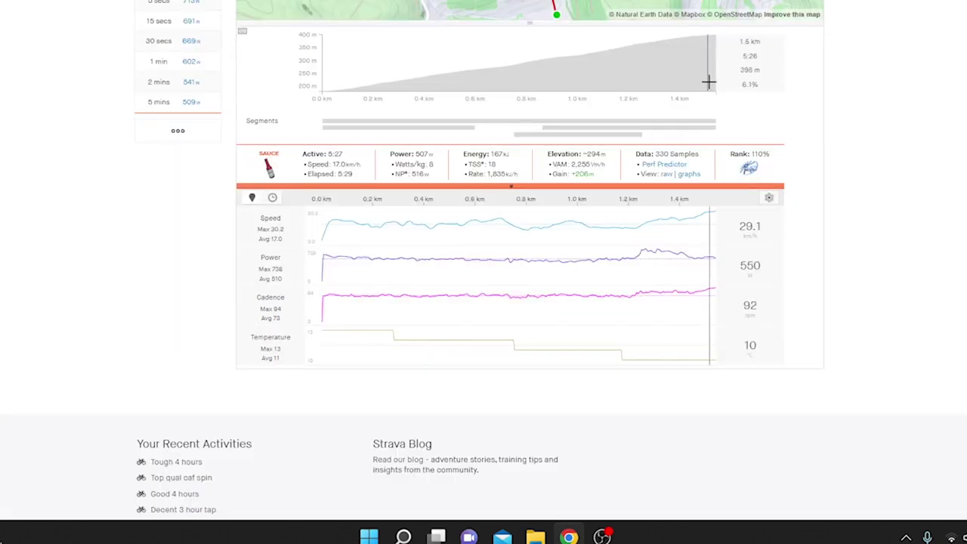
Step: Compare the finish location on the 5:27 ride's analysis map with the Lunch Ride's Lap 3 endpoint
scroll(896, 60, up, 3)
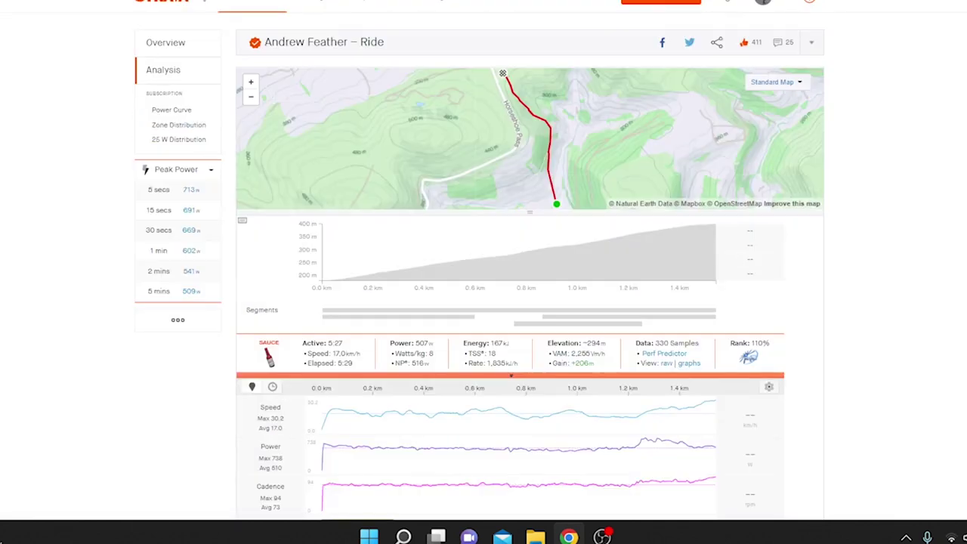
click(176, 38)
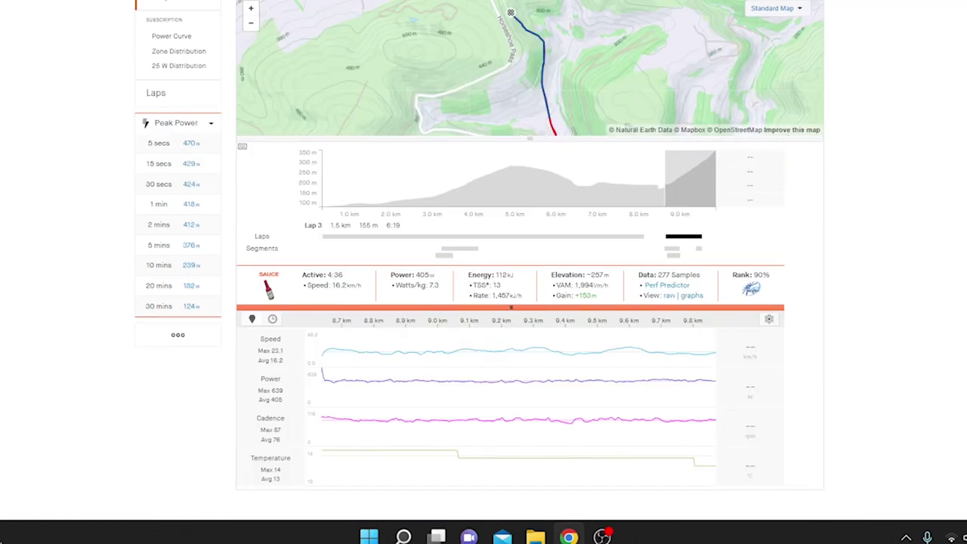
scroll(483, 265, down, 1)
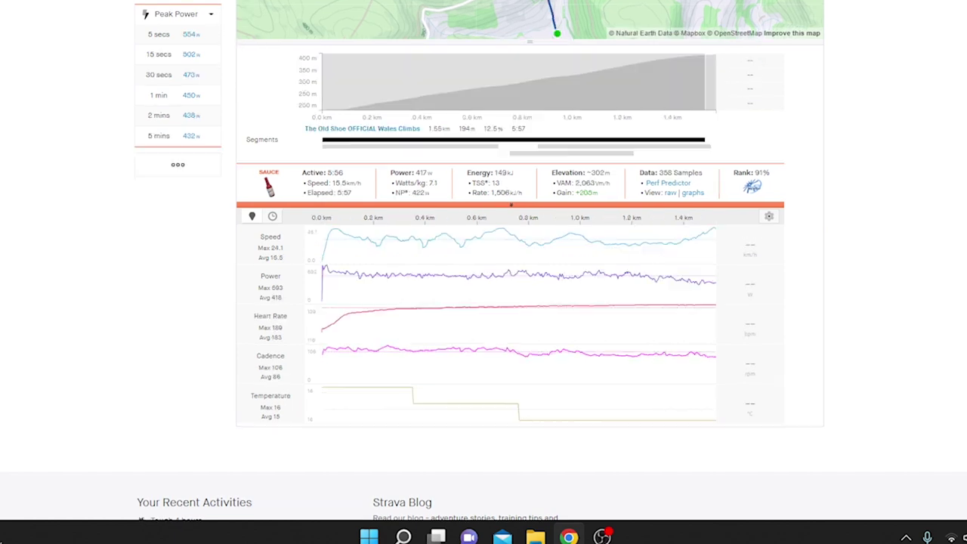
Step: Check the seventh-placed rider's championship ride overview, reopen its analysis and isolate The Old Shoe OFFICIAL Wales Climbs segment
scroll(483, 260, up, 3)
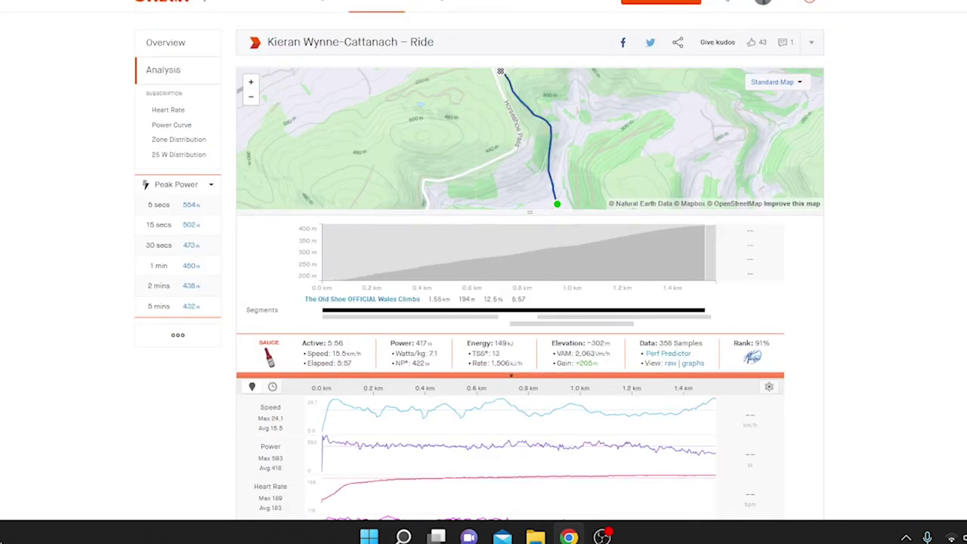
click(163, 42)
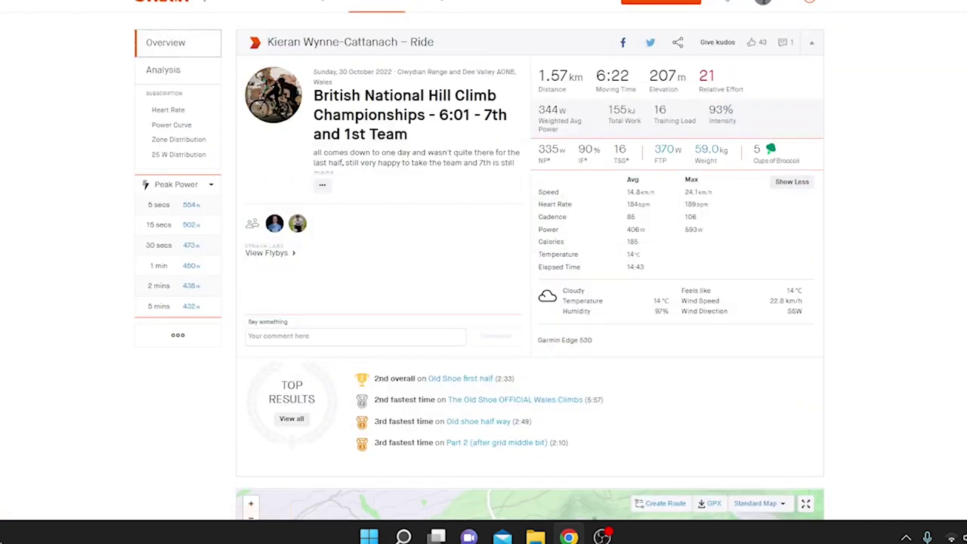
click(186, 70)
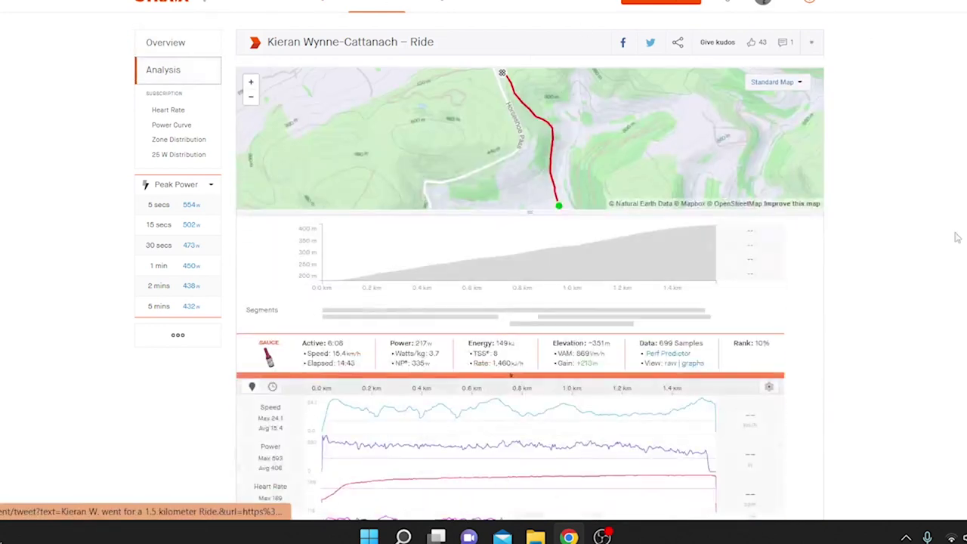
scroll(956, 237, down, 3)
click(655, 47)
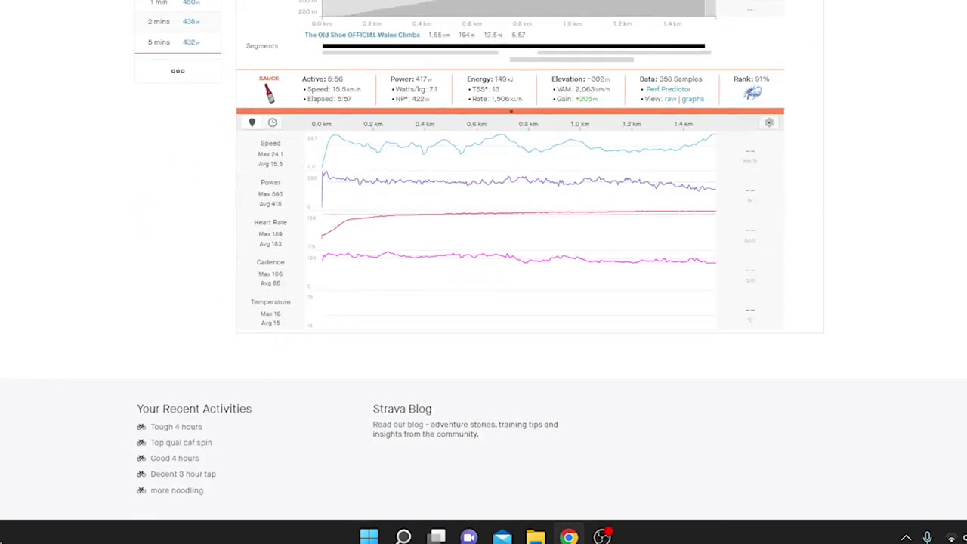
scroll(655, 47, up, 2)
scroll(637, 209, up, 1)
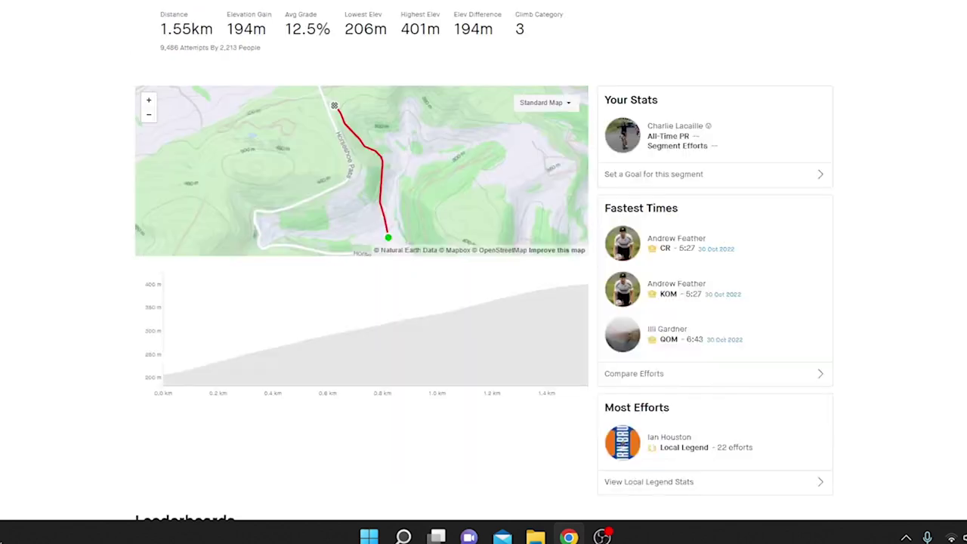
Step: Find the leaderboard on The Old Shoe OFFICIAL Wales Climbs segment page and filter it to show all riders
scroll(484, 302, down, 6)
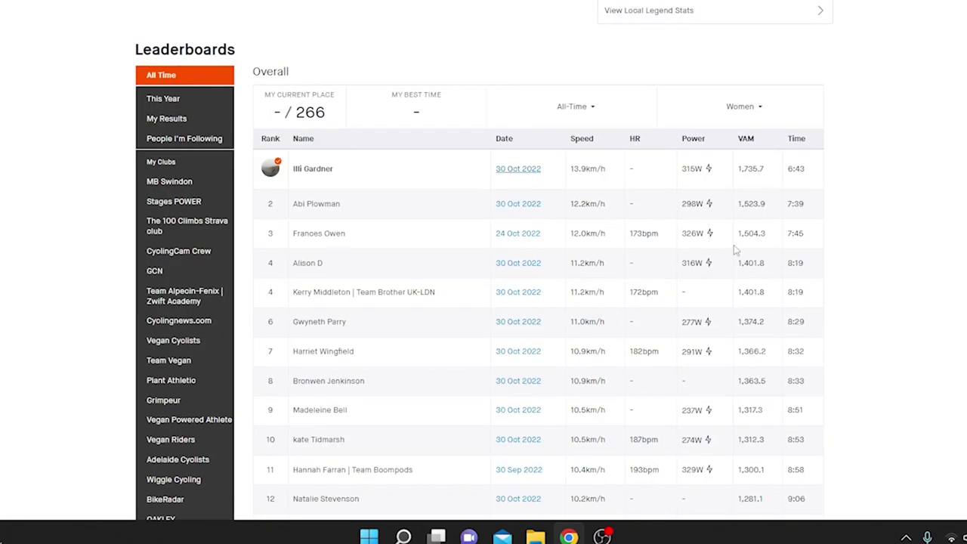
click(759, 107)
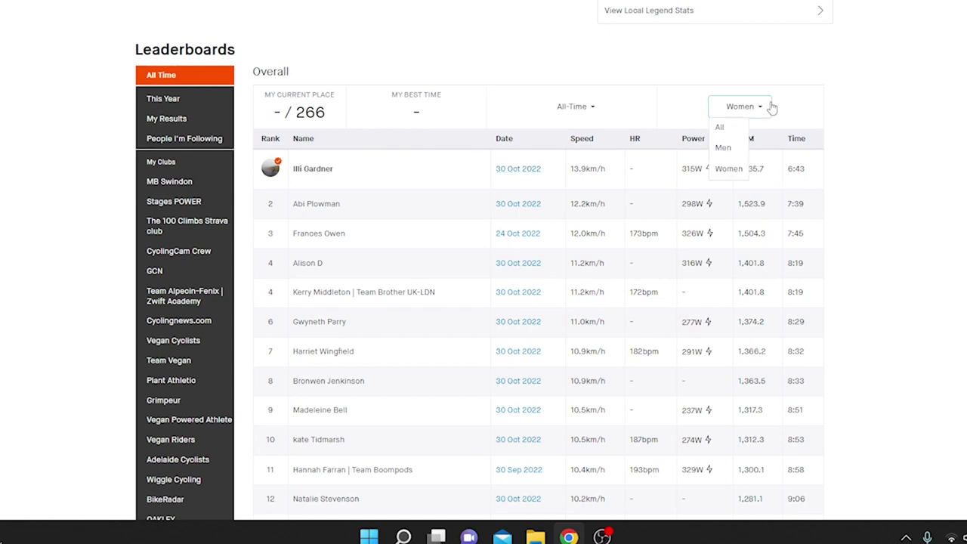
click(722, 127)
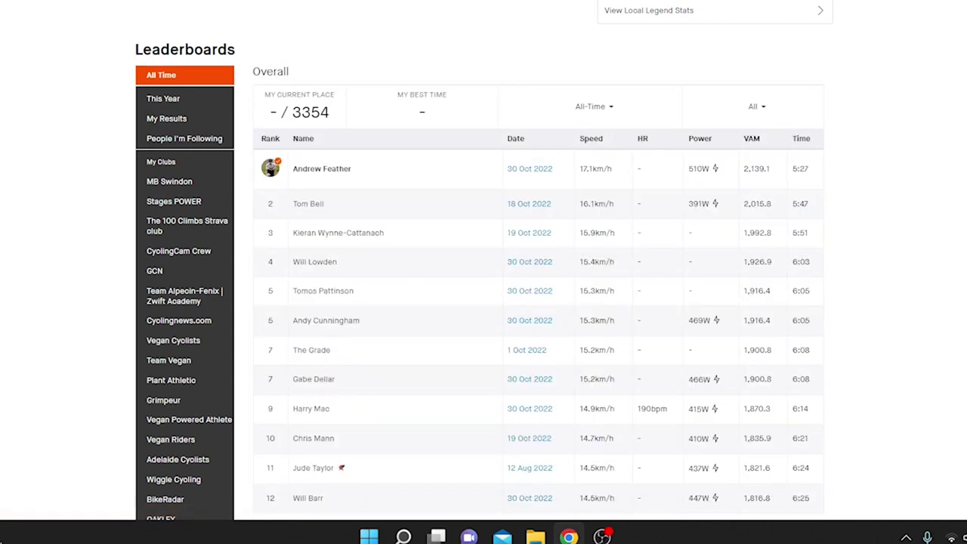
Step: Examine the riders' dates, power and times on the overall leaderboard, cross-check the seventh-placed rider's analysis, and view the leaderboard's date-range options
scroll(484, 260, down, 1)
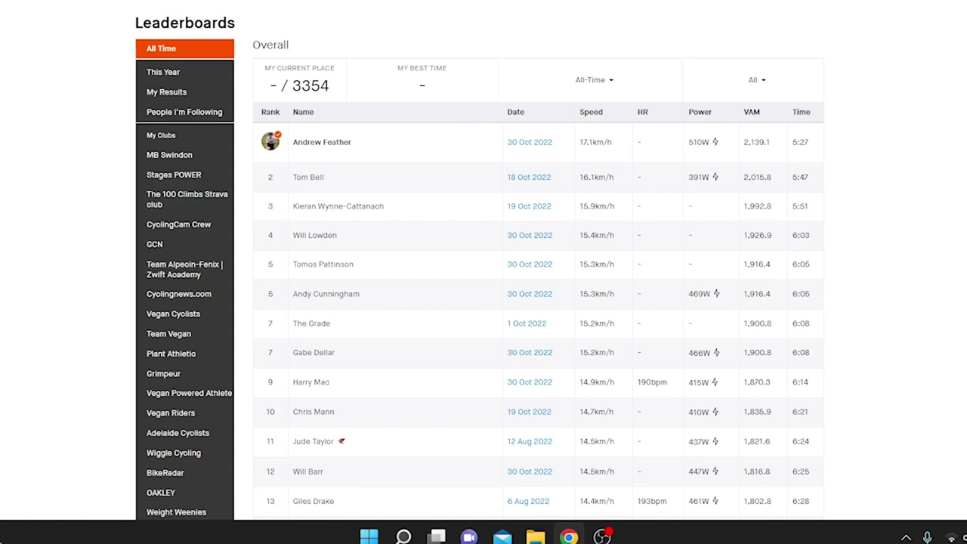
scroll(483, 261, down, 5)
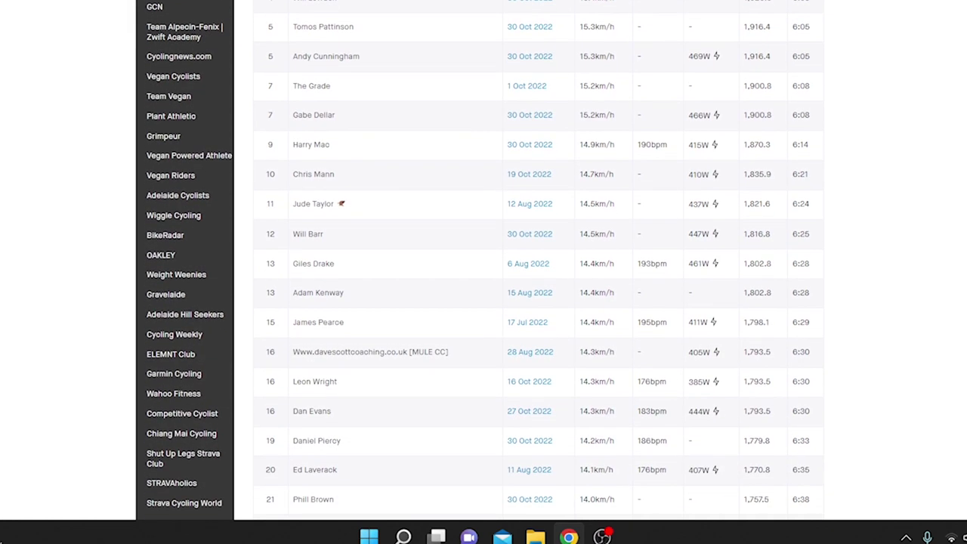
scroll(484, 260, down, 1)
scroll(484, 261, up, 1)
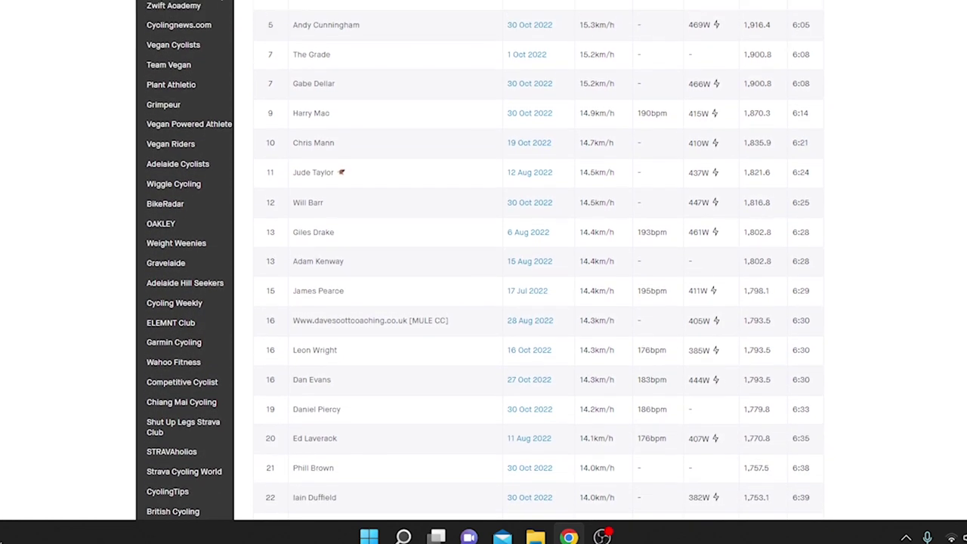
scroll(484, 260, up, 1)
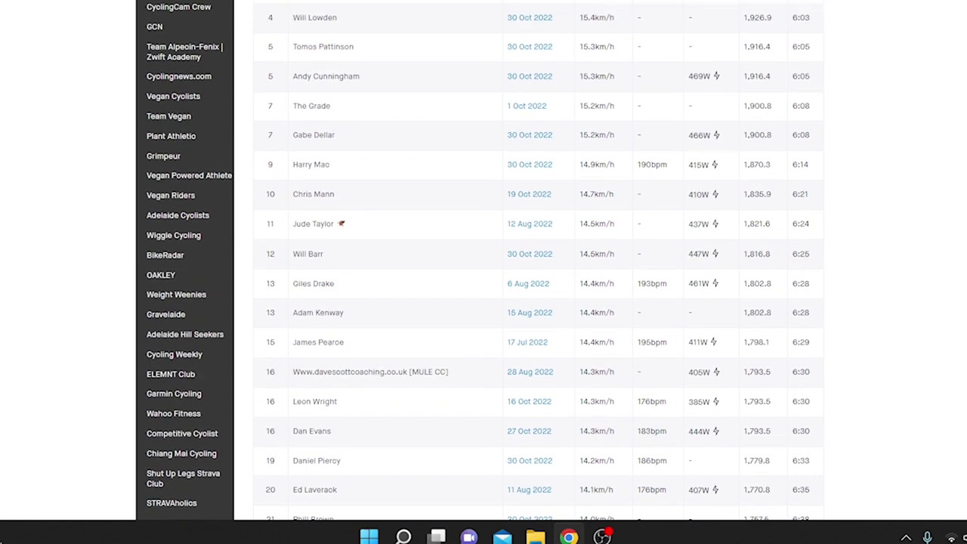
scroll(483, 261, up, 3)
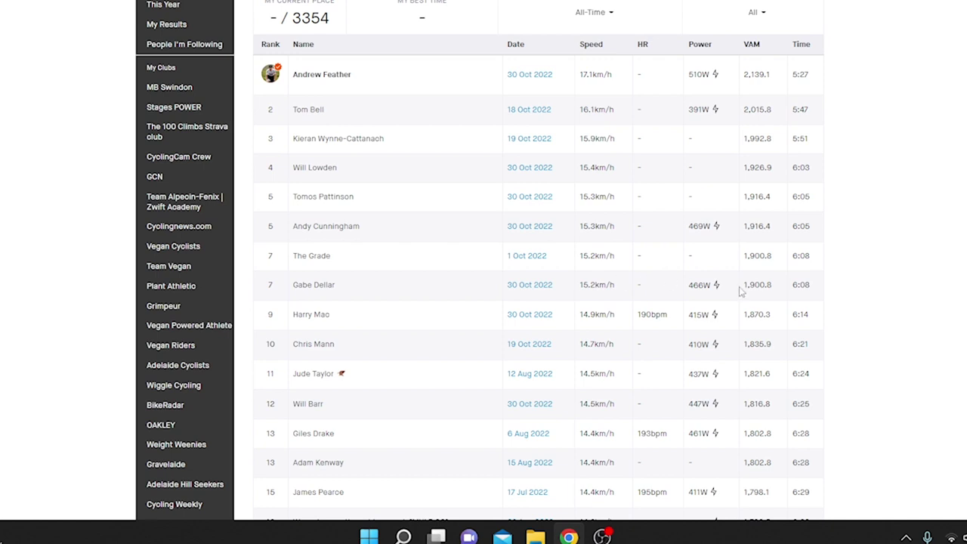
scroll(483, 272, up, 1)
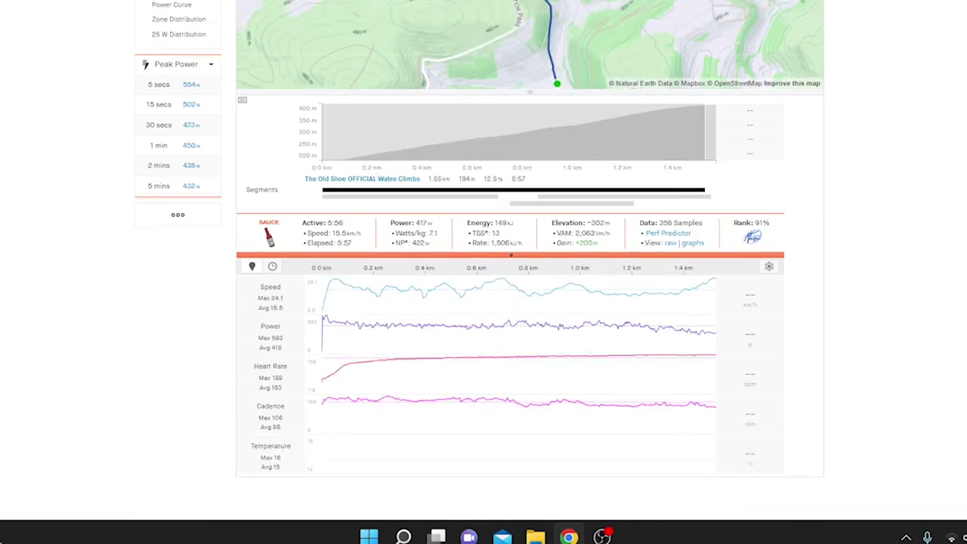
scroll(529, 272, up, 2)
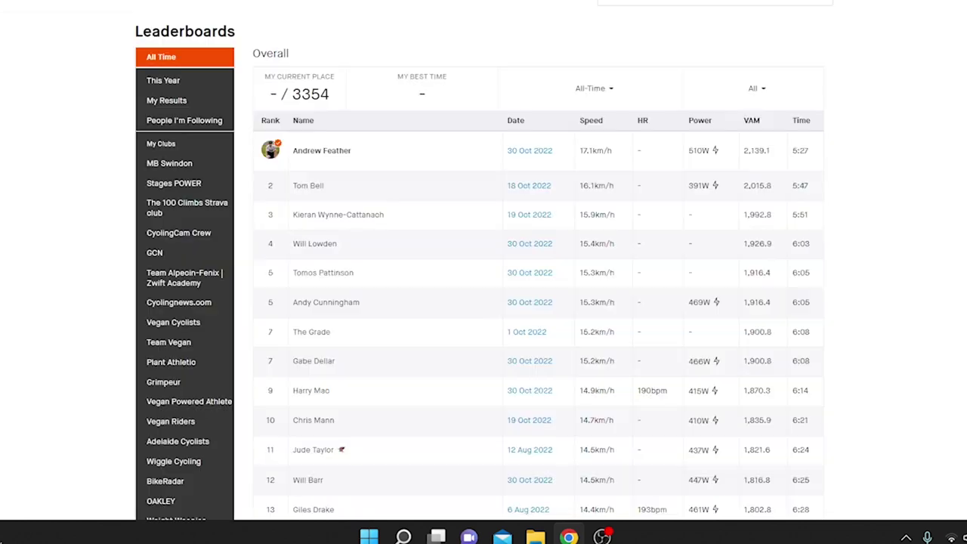
click(608, 93)
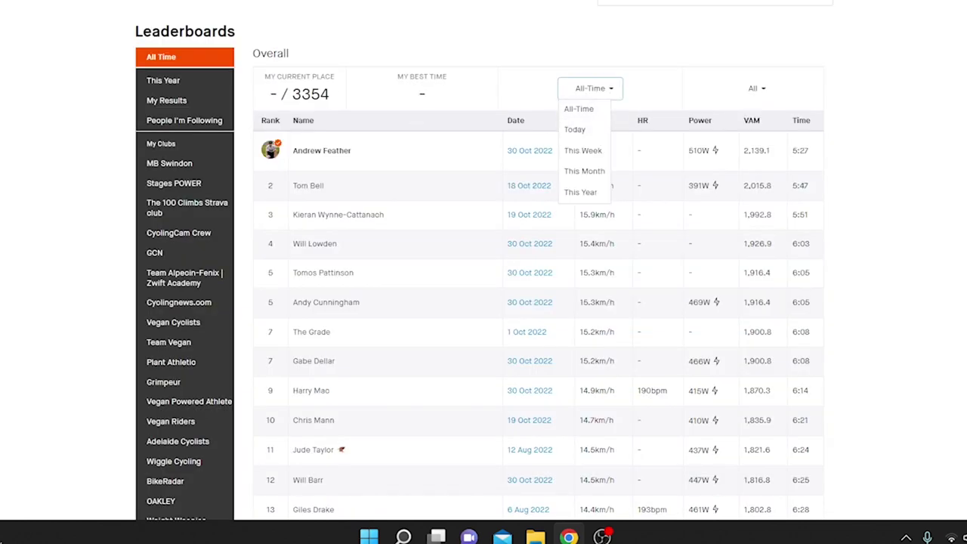
scroll(483, 272, up, 7)
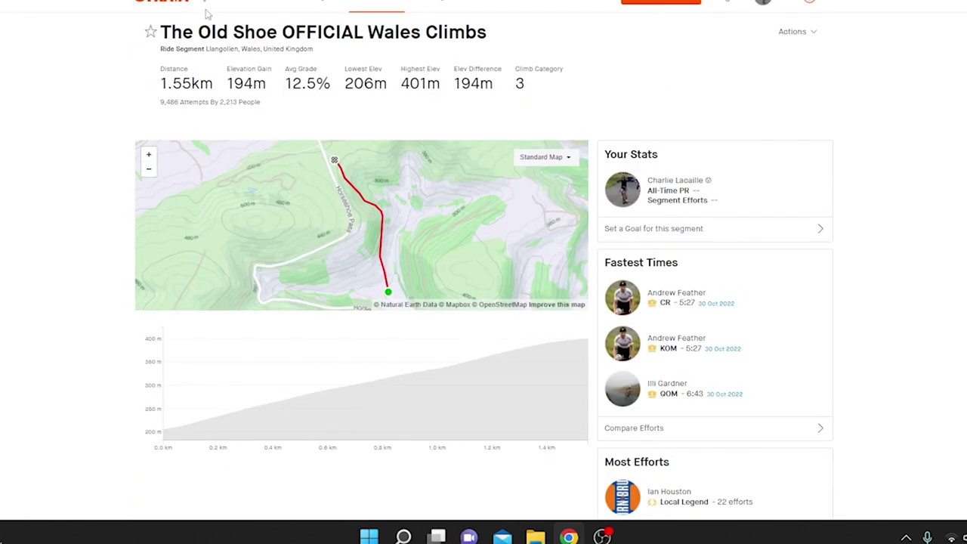
Step: Search for the third-placed woman's athlete profile and open her National Hill Climb Championship race activity on the Old Shoe
click(205, 3)
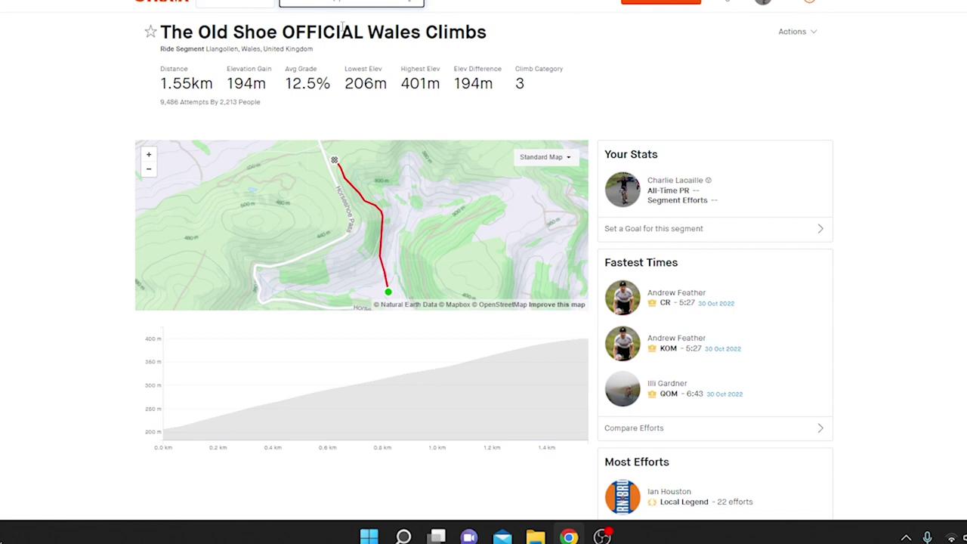
text(bithj)
click(342, 34)
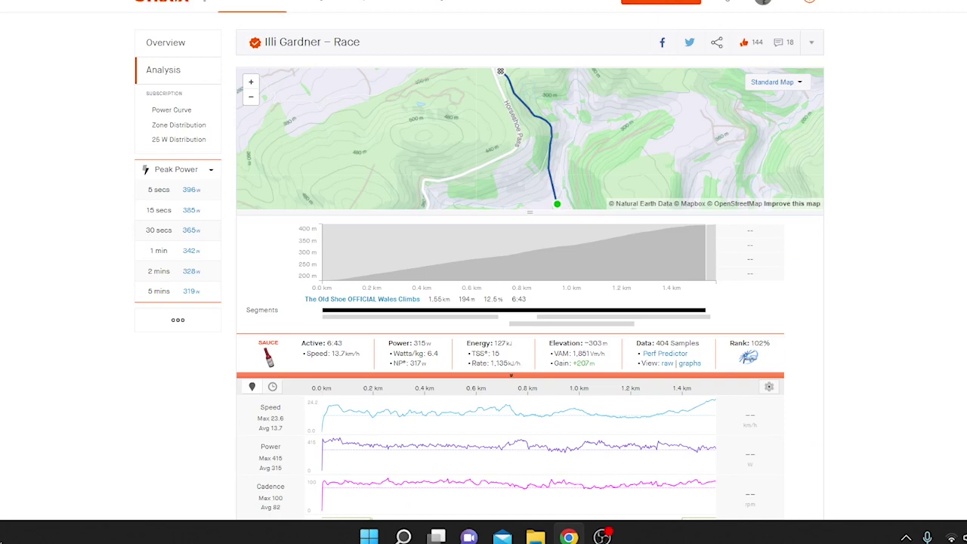
scroll(484, 261, down, 2)
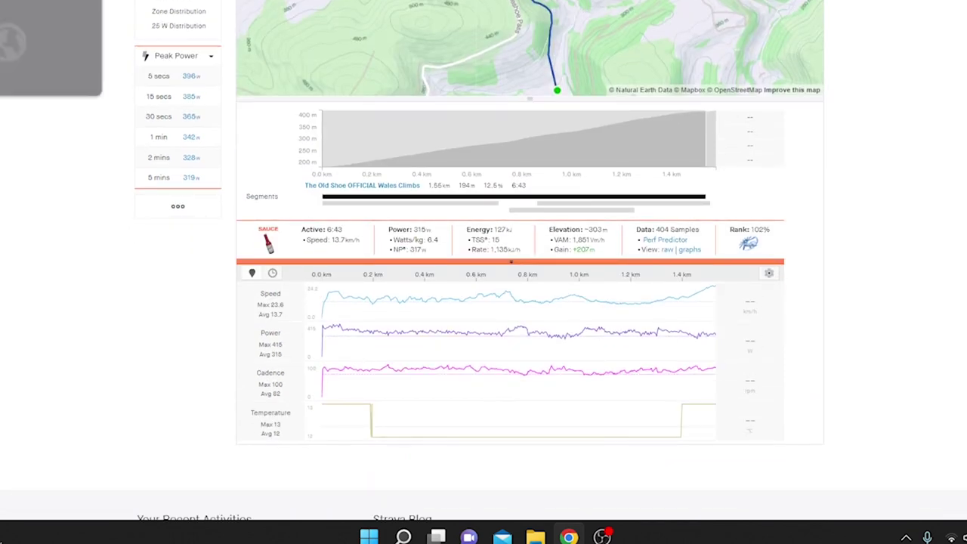
key(ctrl+Tab)
scroll(690, 261, down, 12)
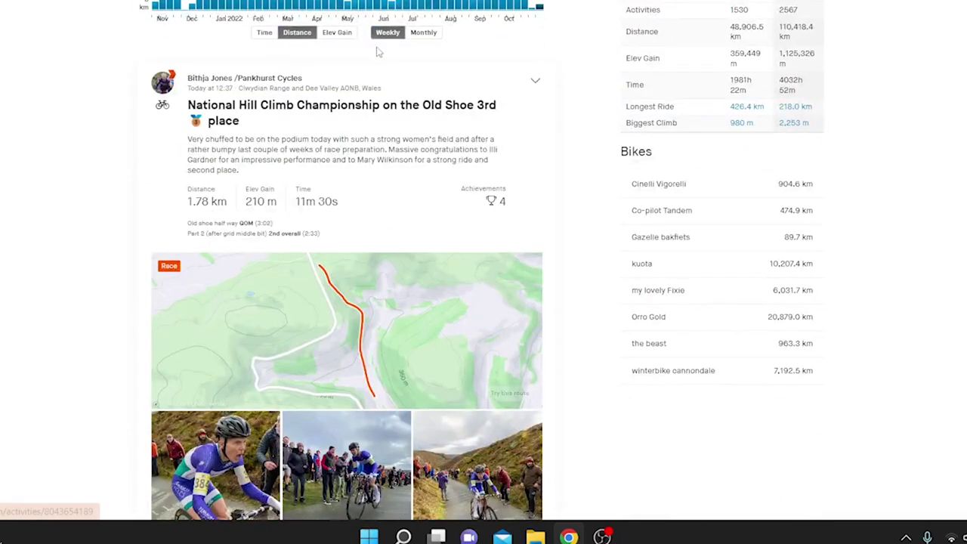
click(342, 105)
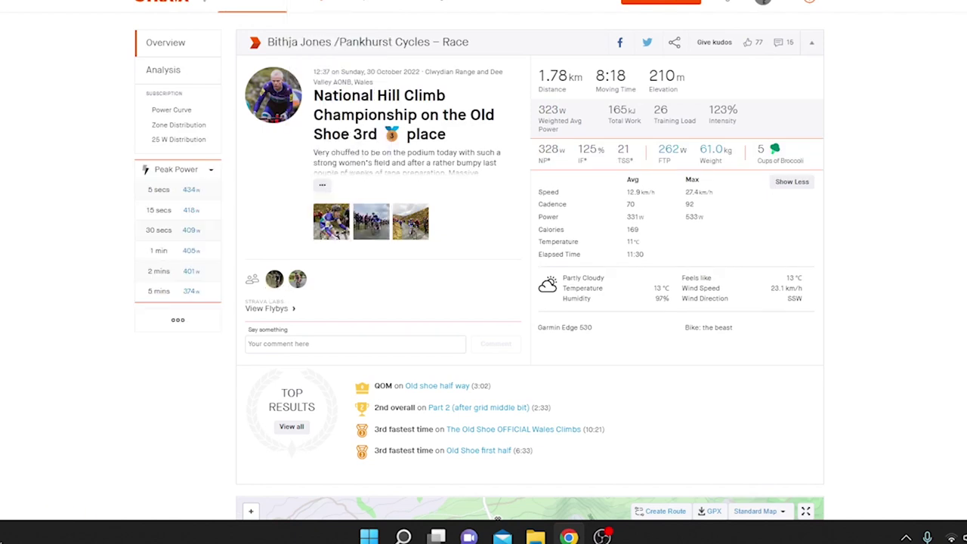
Step: Examine the map, elevation profile and segment times and power on the third-placed woman's race overview
scroll(529, 272, down, 9)
scroll(529, 272, up, 1)
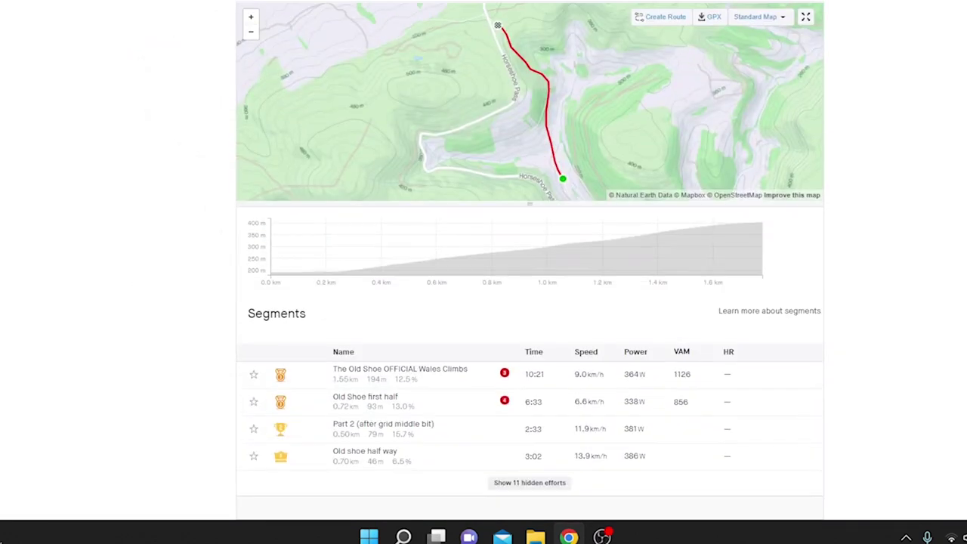
scroll(529, 272, down, 1)
right_click(830, 97)
scroll(529, 272, up, 6)
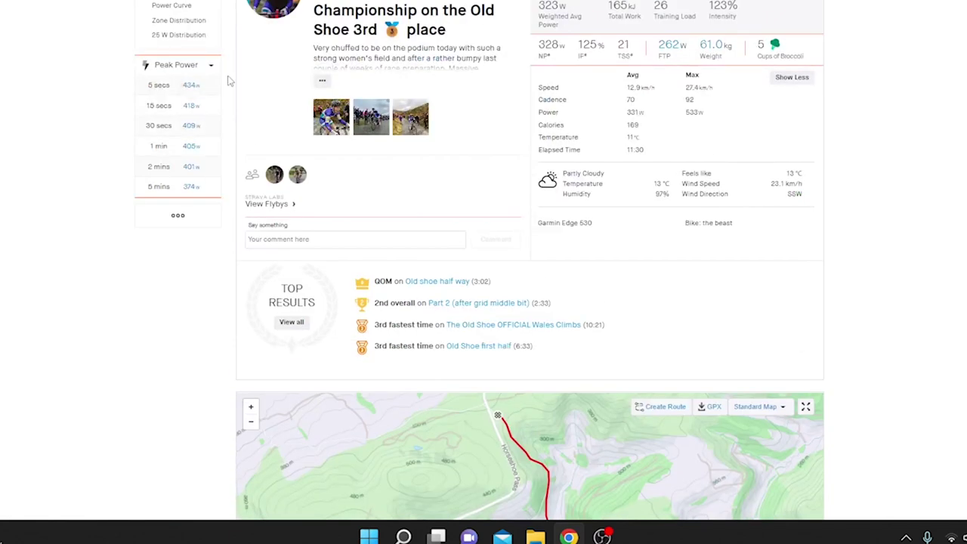
scroll(947, 121, up, 2)
Step: Open the third-placed woman's race analysis and isolate the full Old Shoe climb segment
click(167, 71)
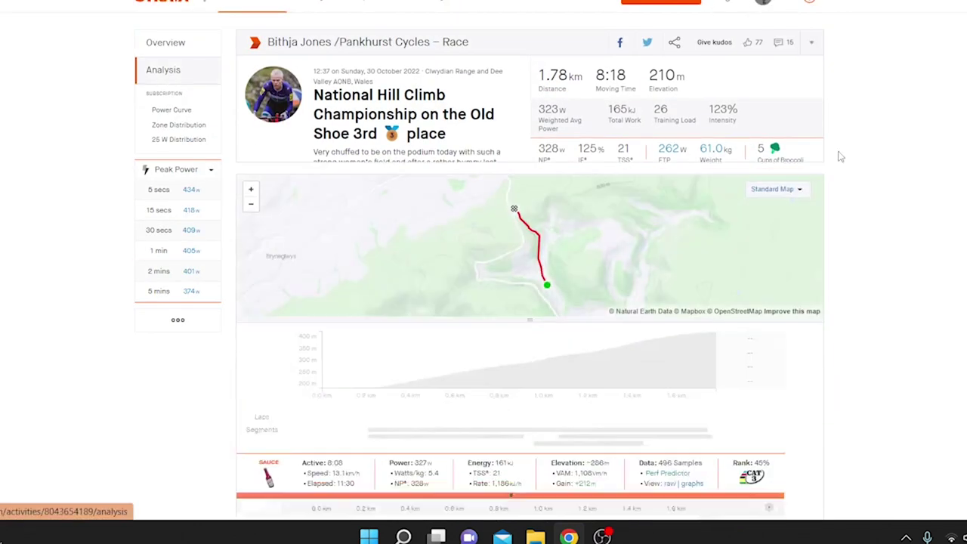
scroll(572, 161, down, 3)
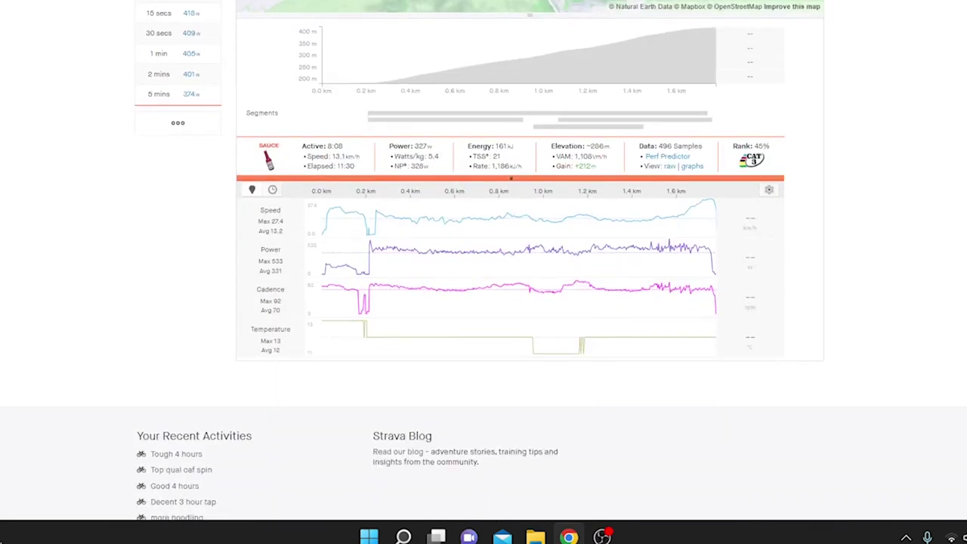
click(537, 116)
click(538, 120)
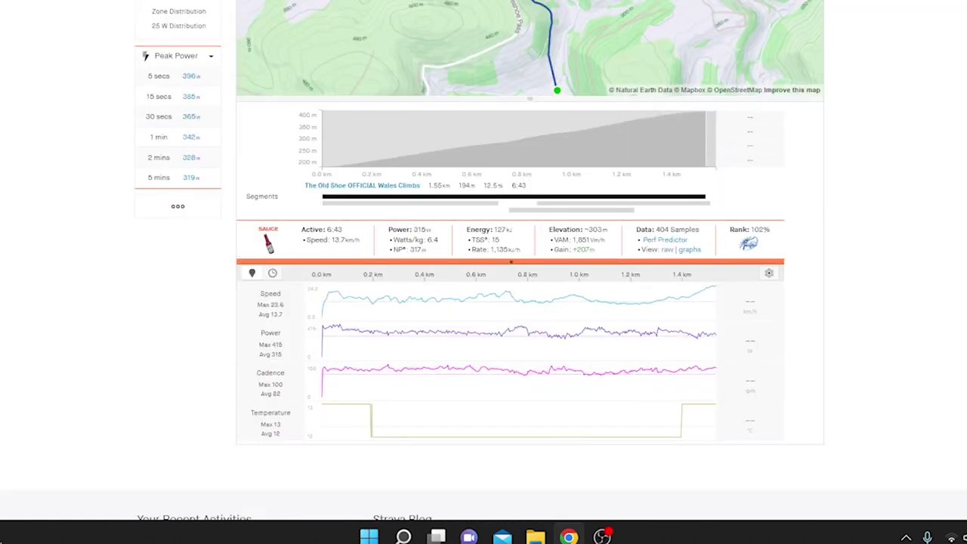
Step: Examine the speed, power and cadence graphs of the women's 6:43 effort on The Old Shoe OFFICIAL Wales Climbs
scroll(617, 434, up, 1)
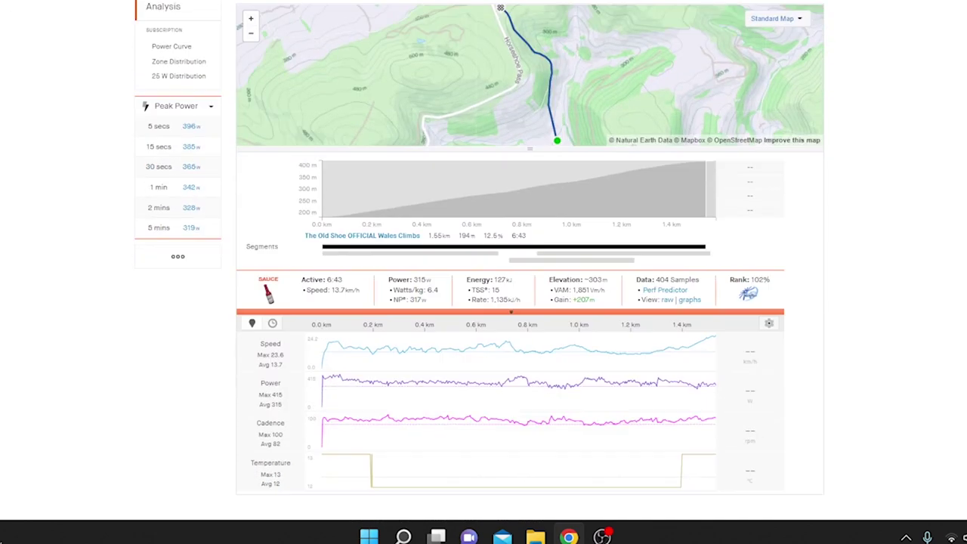
scroll(616, 434, down, 1)
scroll(617, 435, up, 1)
scroll(616, 435, down, 1)
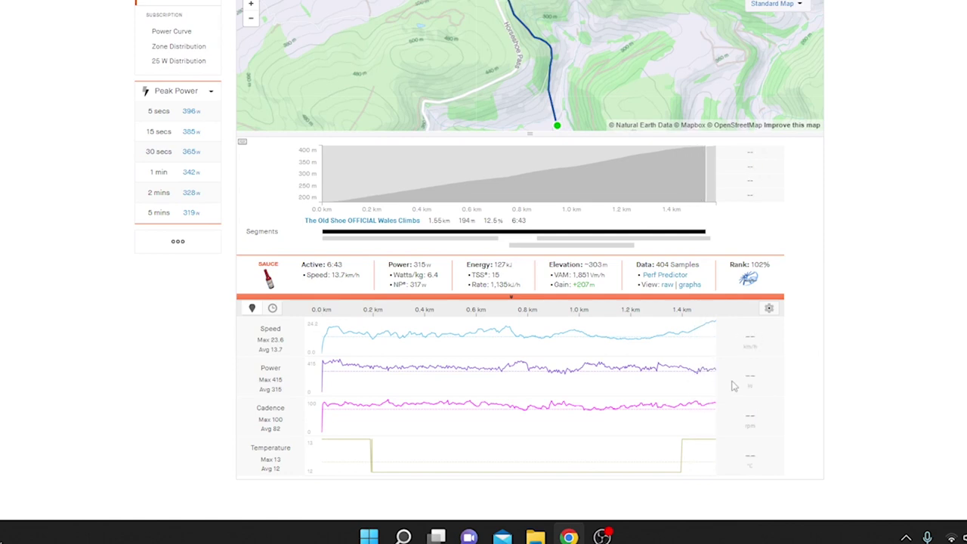
Step: Isolate the 30-second peak power effort in the women's race analysis, and reselect the full The Old Shoe OFFICIAL Wales Climbs segment
click(206, 153)
click(356, 275)
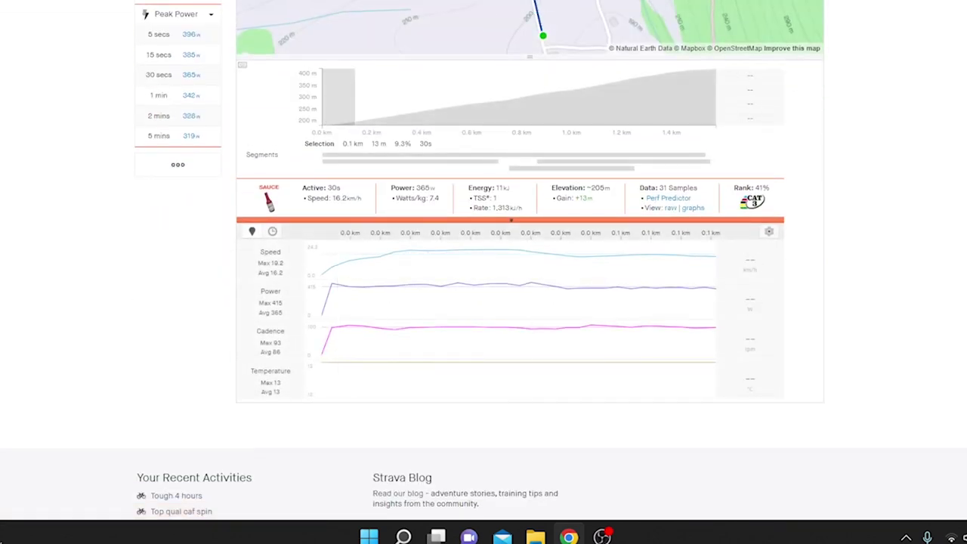
click(387, 141)
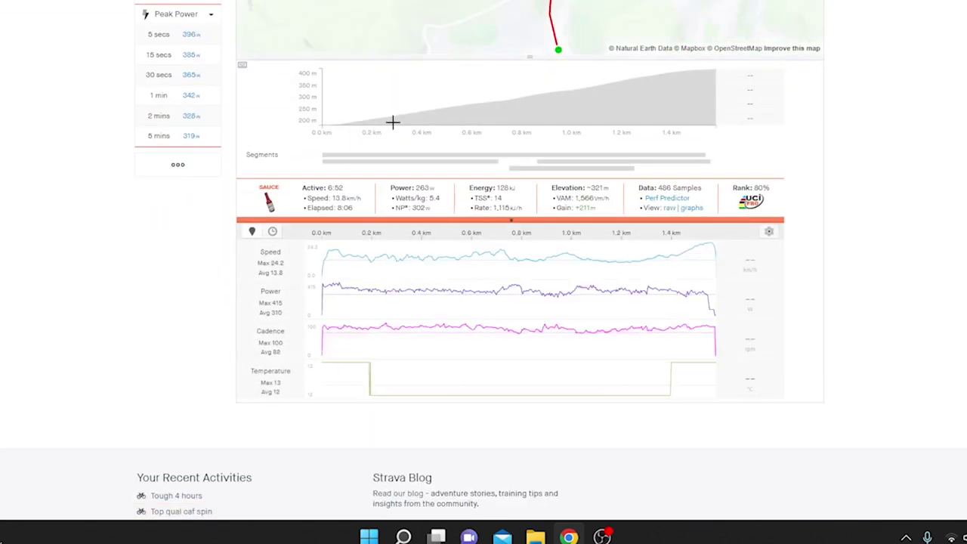
click(413, 160)
scroll(413, 160, up, 2)
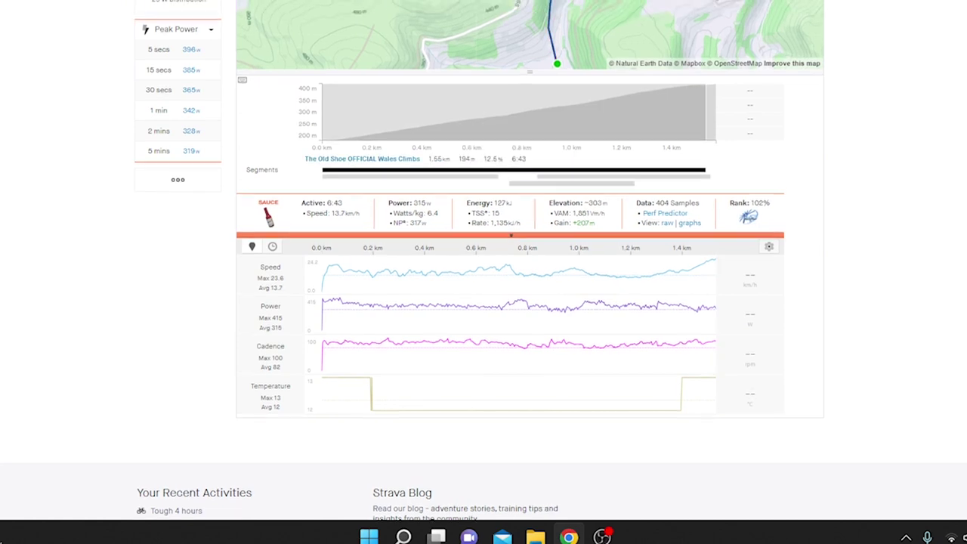
scroll(520, 222, down, 1)
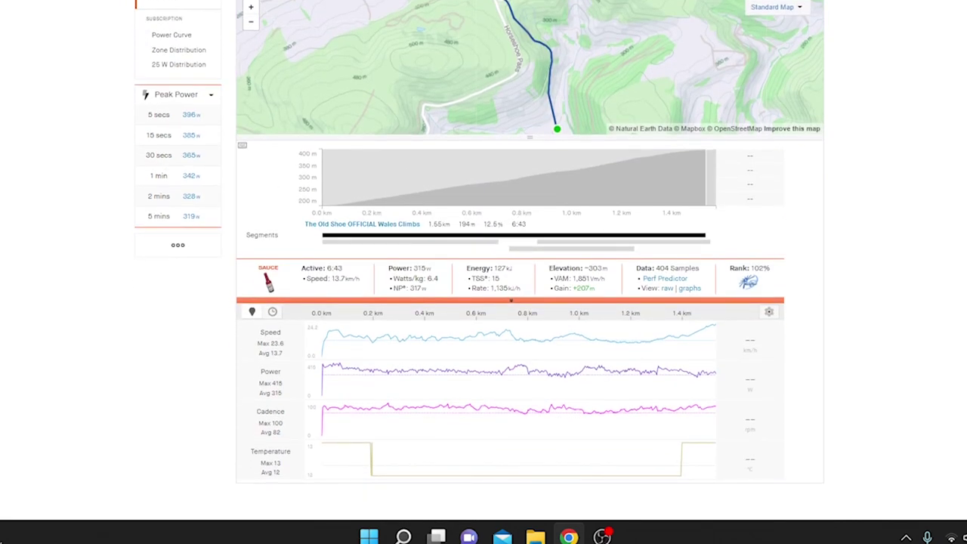
Step: Switch to the analysis of the men's 5:27 ride and examine its speed, power and cadence graphs from the start of the climb
key(ctrl+Tab)
click(168, 69)
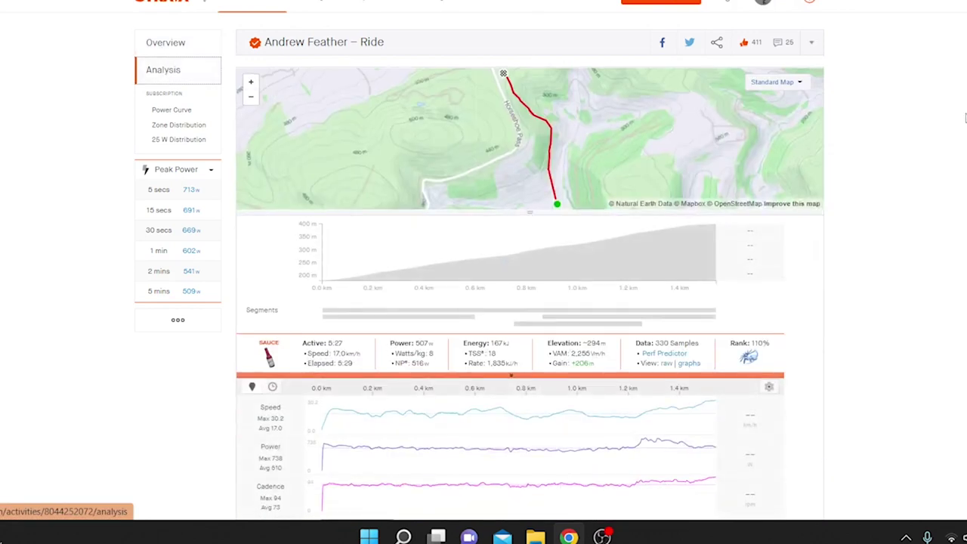
scroll(287, 285, down, 2)
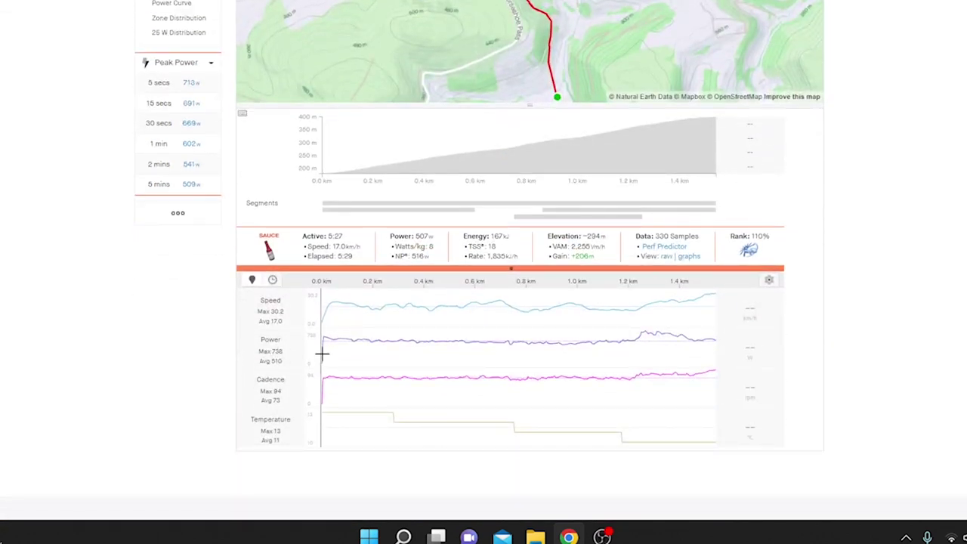
mouse_move(323, 353)
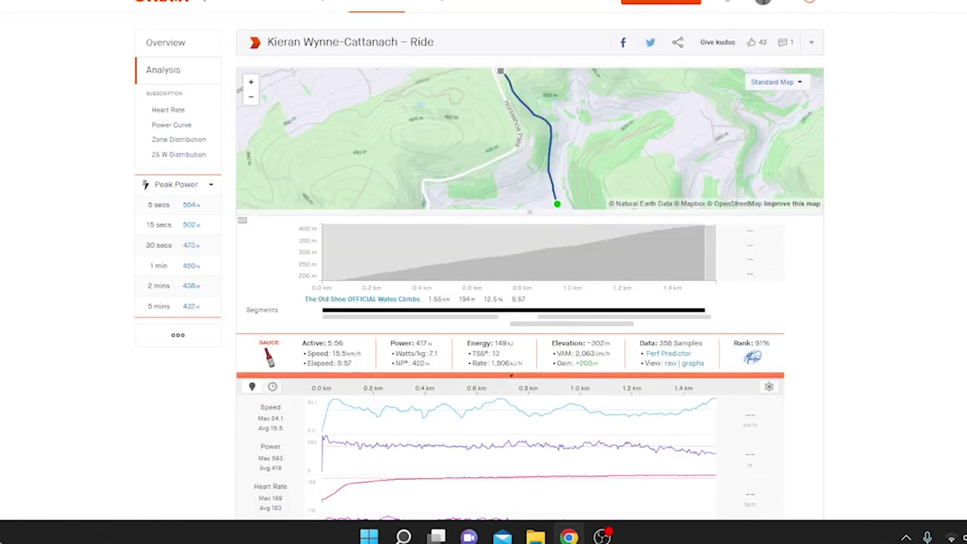
Step: In the analysis of the men's 5:57 ride, view the 30-second peak power details and isolate that effort
scroll(174, 249, down, 1)
click(162, 157)
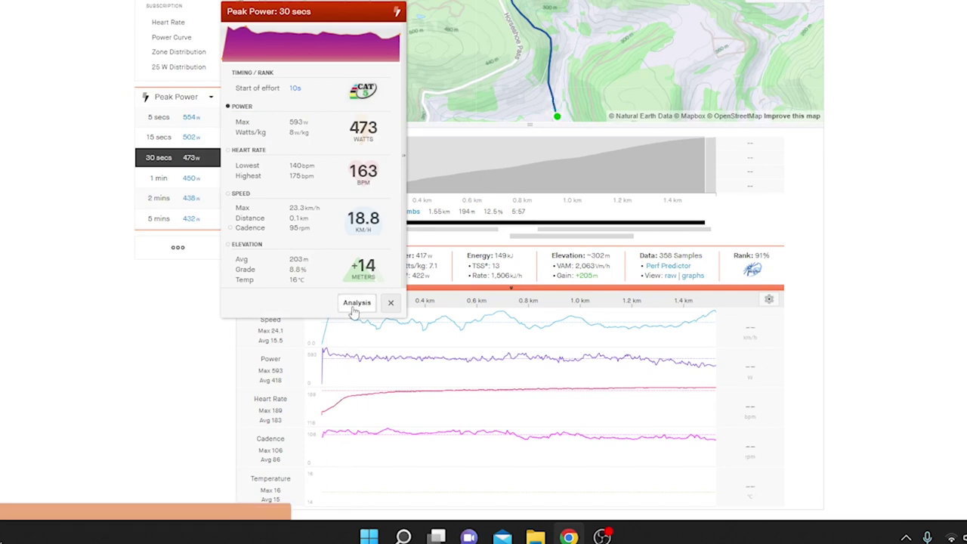
click(356, 304)
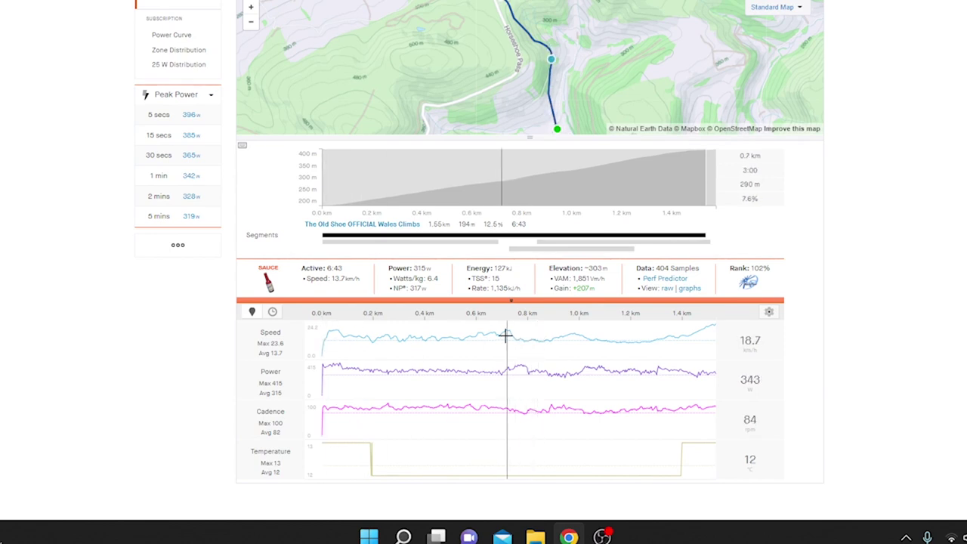
Step: Isolate the first part of the women's 6:43 climb, about 0.6 km, and reselect the full Old Shoe segment to examine its pacing
drag(506, 336, 318, 318)
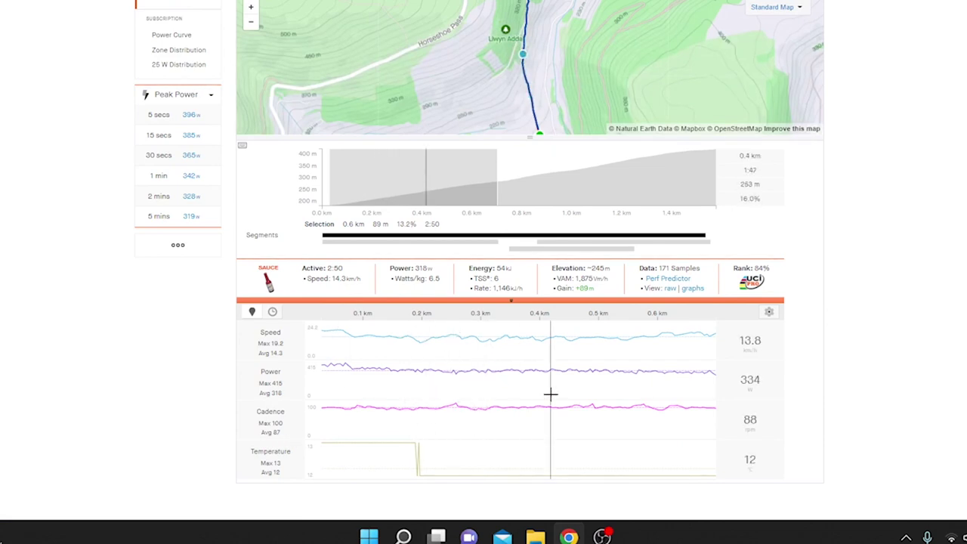
click(517, 239)
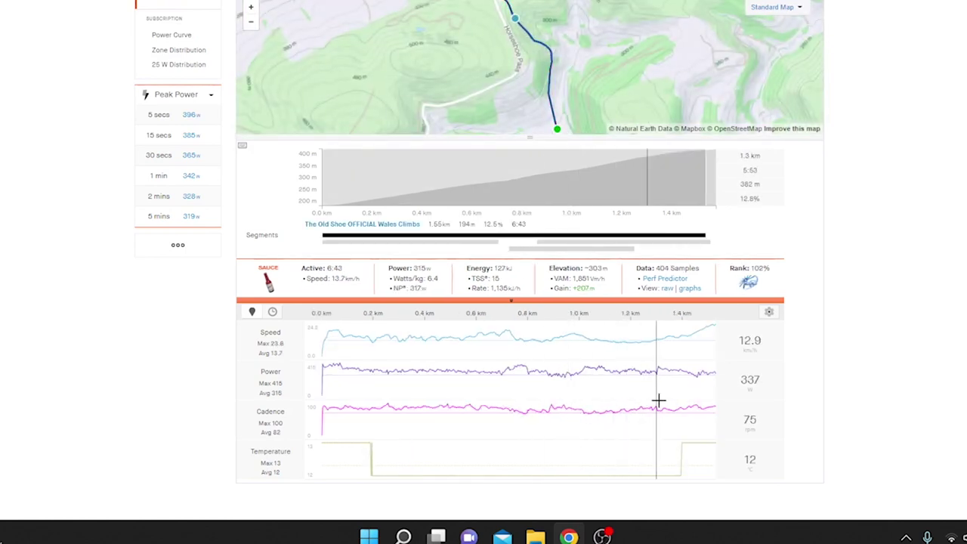
scroll(706, 406, up, 1)
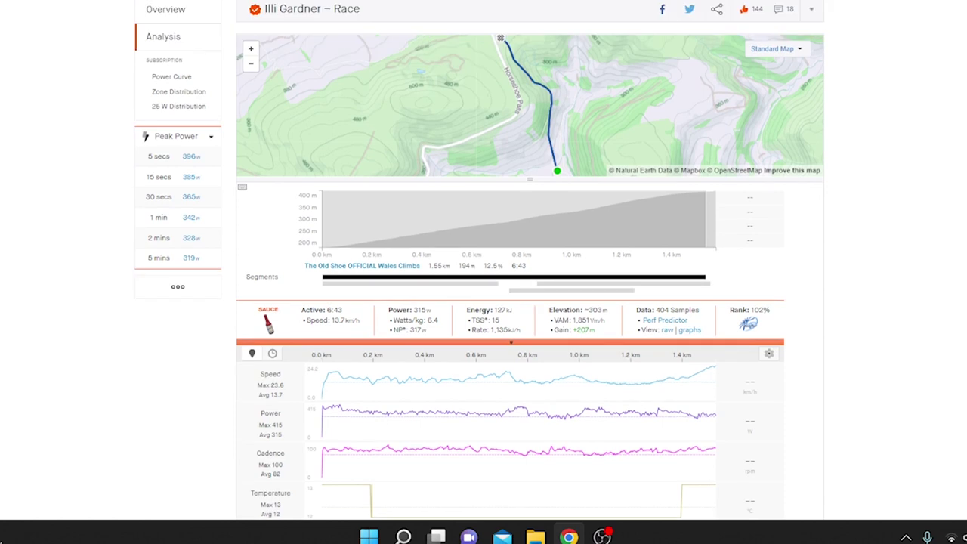
scroll(706, 407, down, 2)
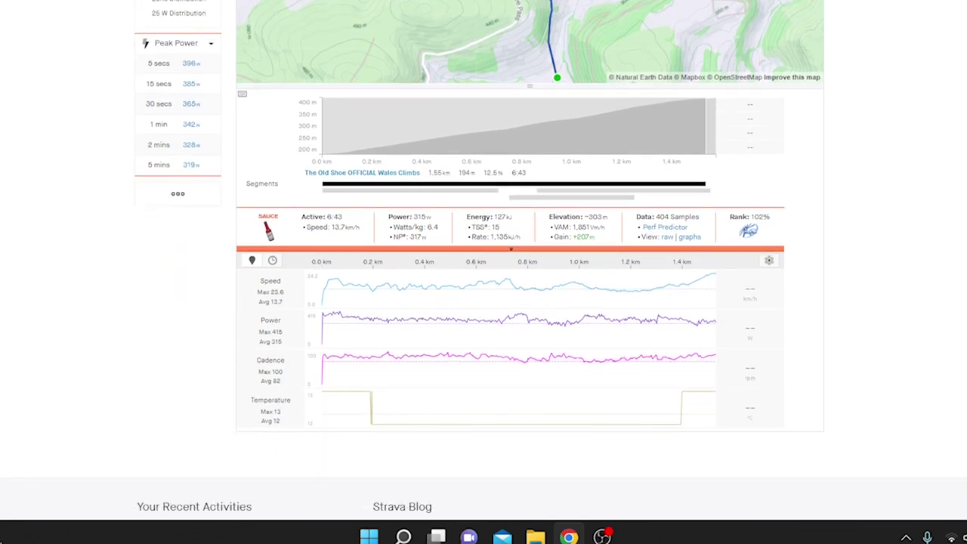
scroll(552, 247, up, 2)
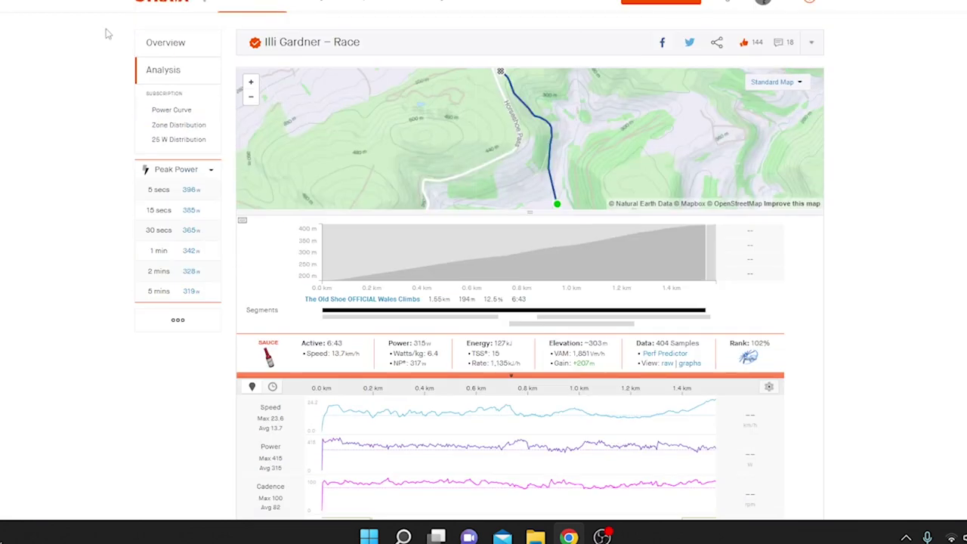
Step: Open the women's National Hill Climb Champs activity overview and view the attached race photo full size
click(196, 48)
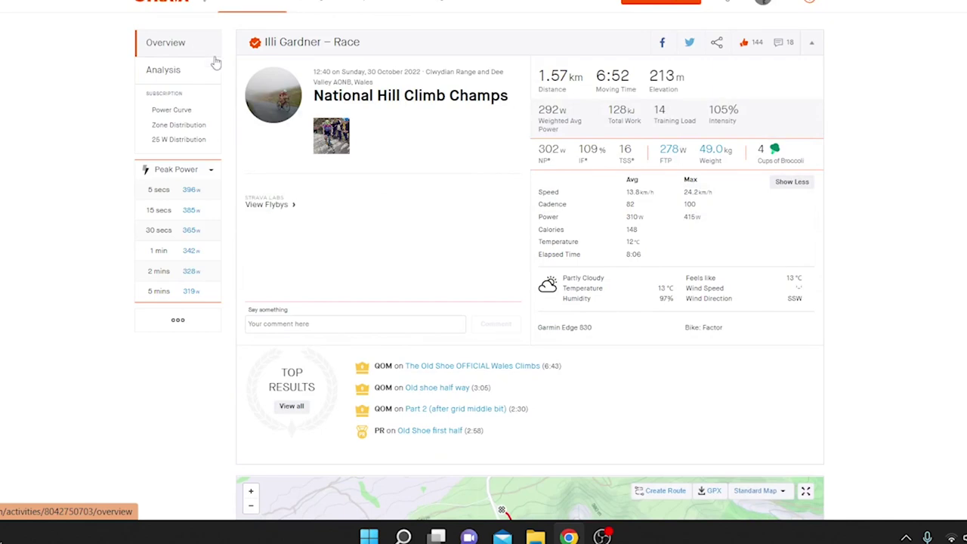
click(344, 147)
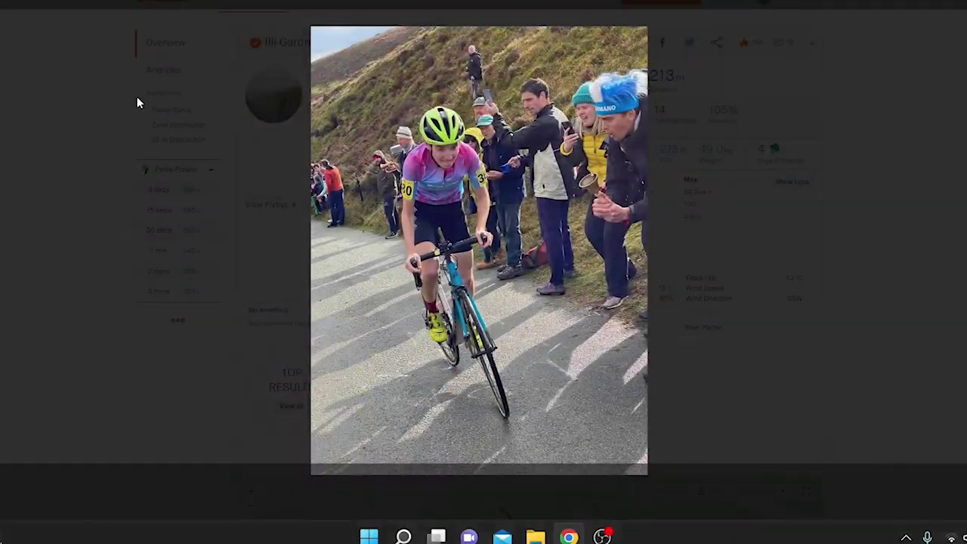
click(137, 96)
Step: Return to the analysis of the men's 5:27 ride and review its elevation profile and graphs
scroll(137, 96, down, 10)
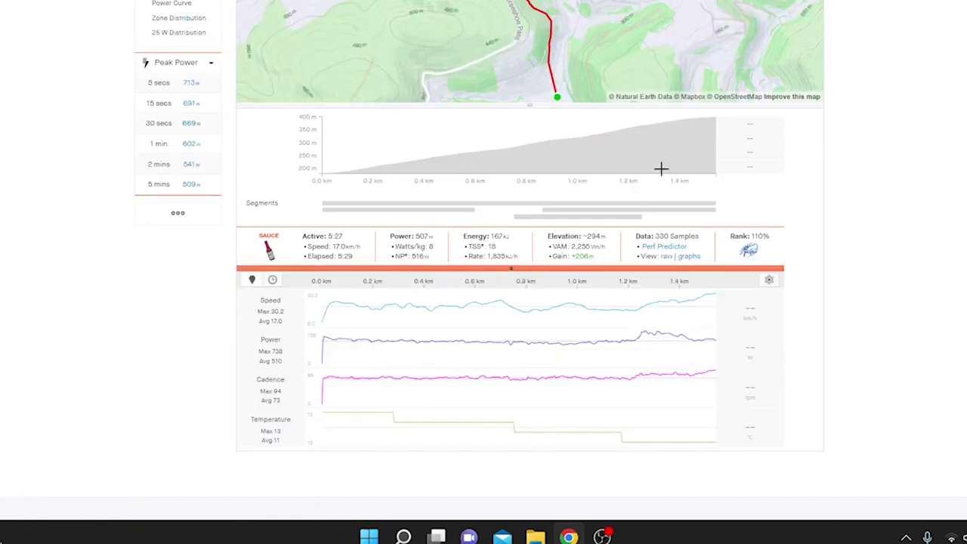
scroll(662, 169, up, 2)
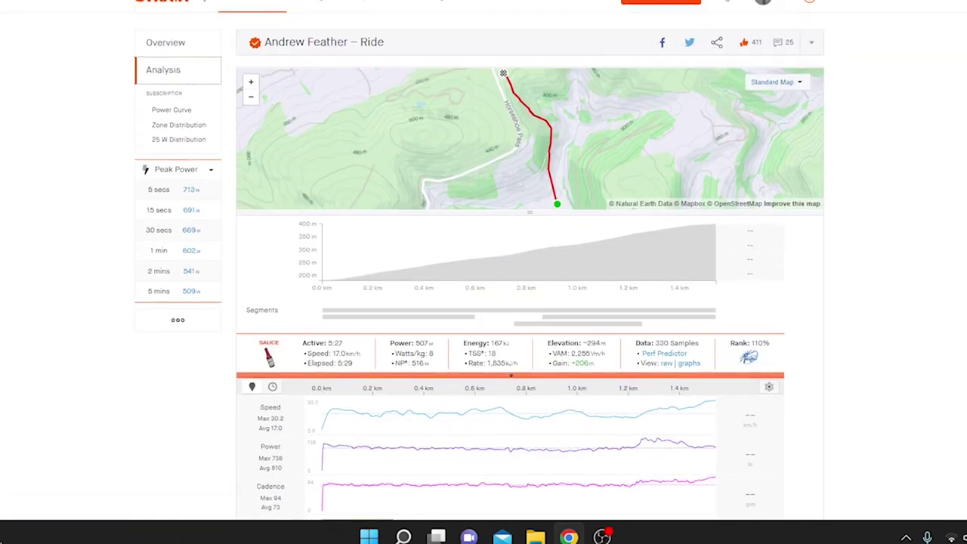